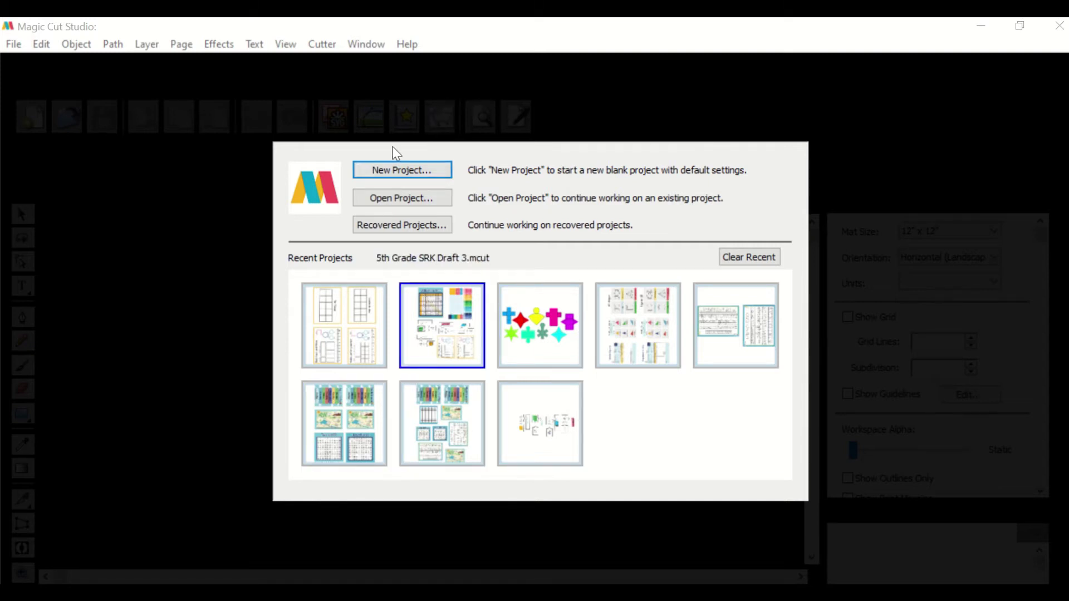
Start a new custom project 24 in wide, lowering the height to 34 in.
{"action": "left_click", "coordinate": [411, 176]}
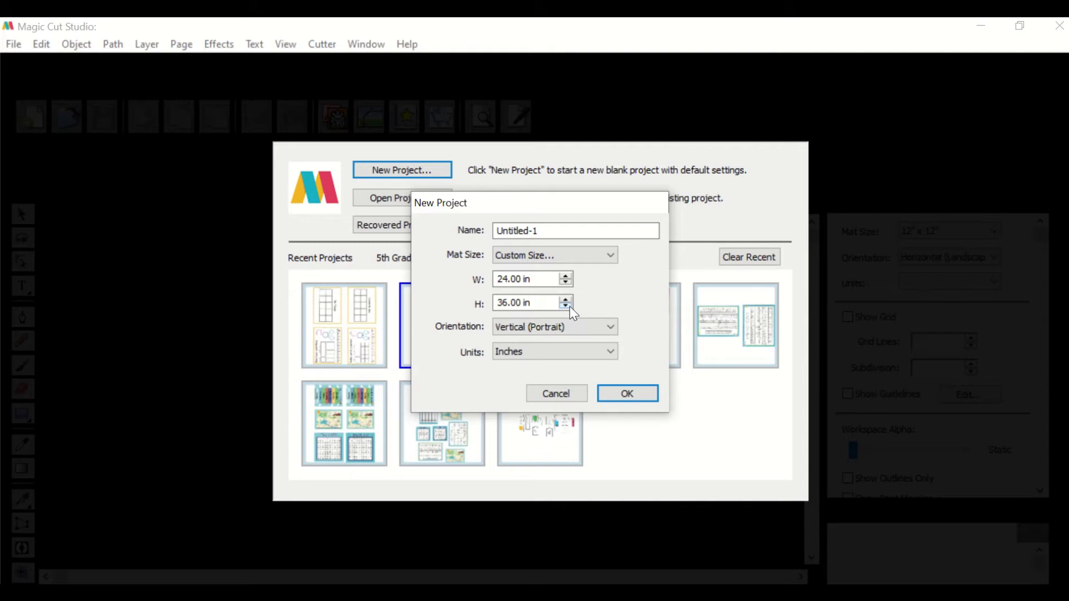
{"action": "left_click", "coordinate": [565, 305]}
{"action": "left_click", "coordinate": [566, 306]}
Create the blank mat and zoom the view to 30%, then return to the Selection tool.
{"action": "left_click", "coordinate": [623, 396]}
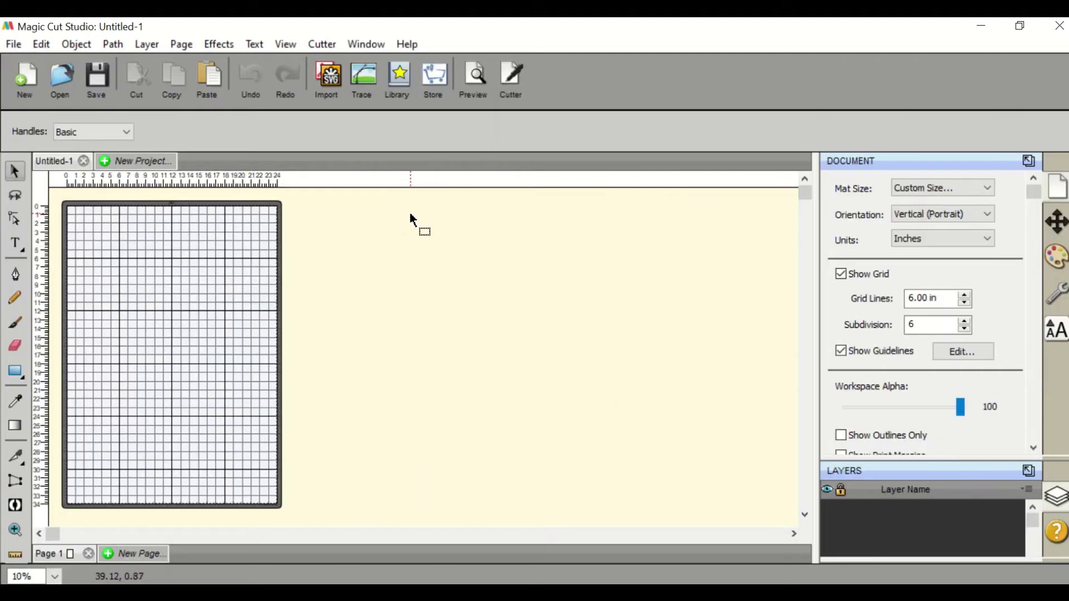
{"action": "left_click", "coordinate": [16, 529]}
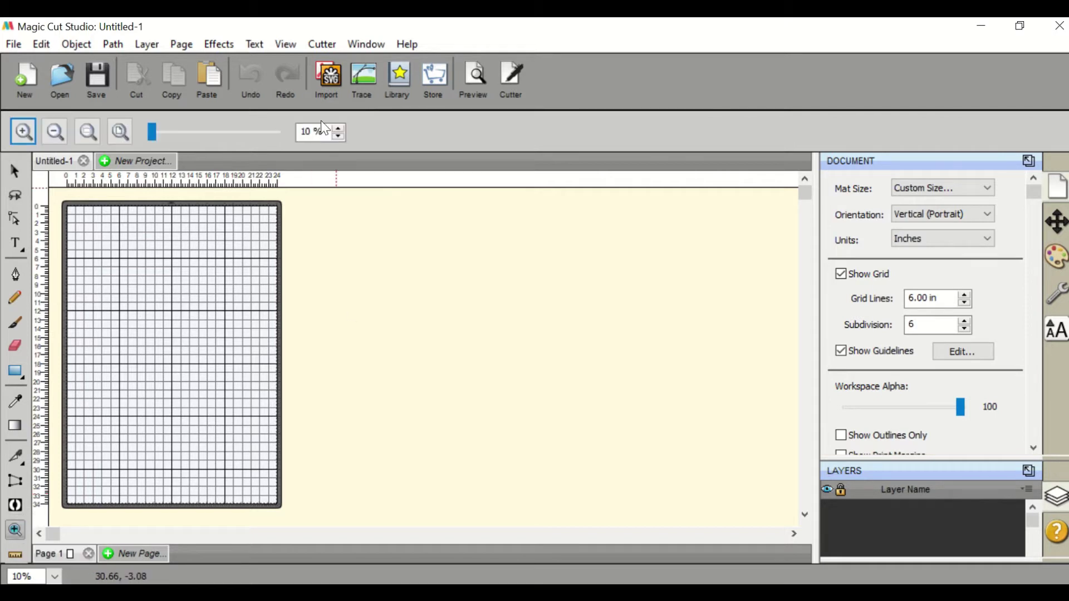
{"action": "left_click", "coordinate": [338, 127]}
{"action": "left_click", "coordinate": [338, 127]}
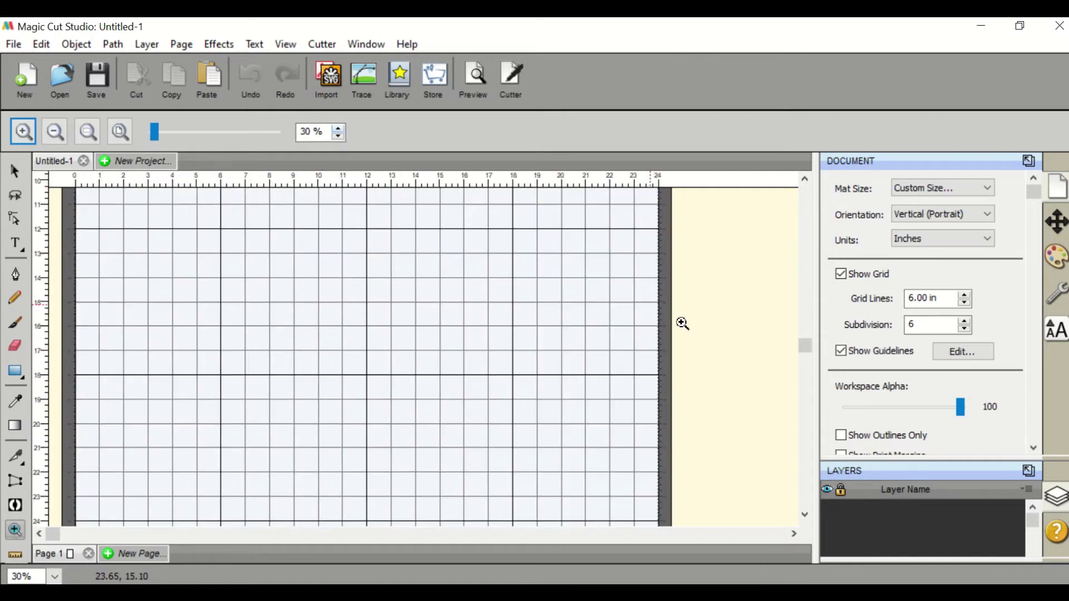
{"action": "scroll", "coordinate": [680, 294], "scroll_direction": "up", "scroll_amount": 9}
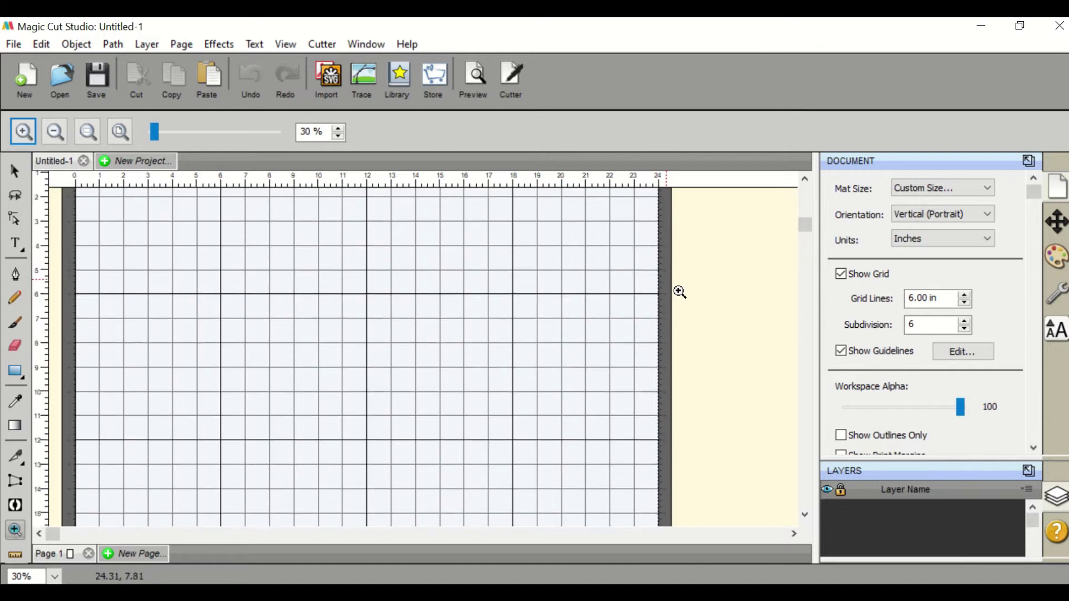
{"action": "scroll", "coordinate": [680, 294], "scroll_direction": "up", "scroll_amount": 2}
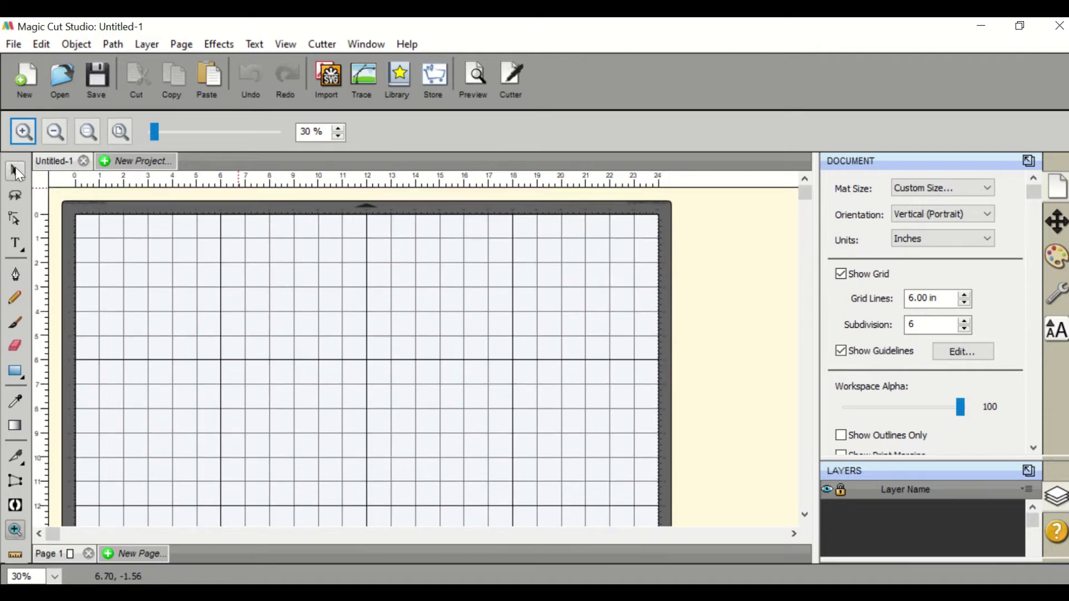
{"action": "left_click", "coordinate": [16, 170]}
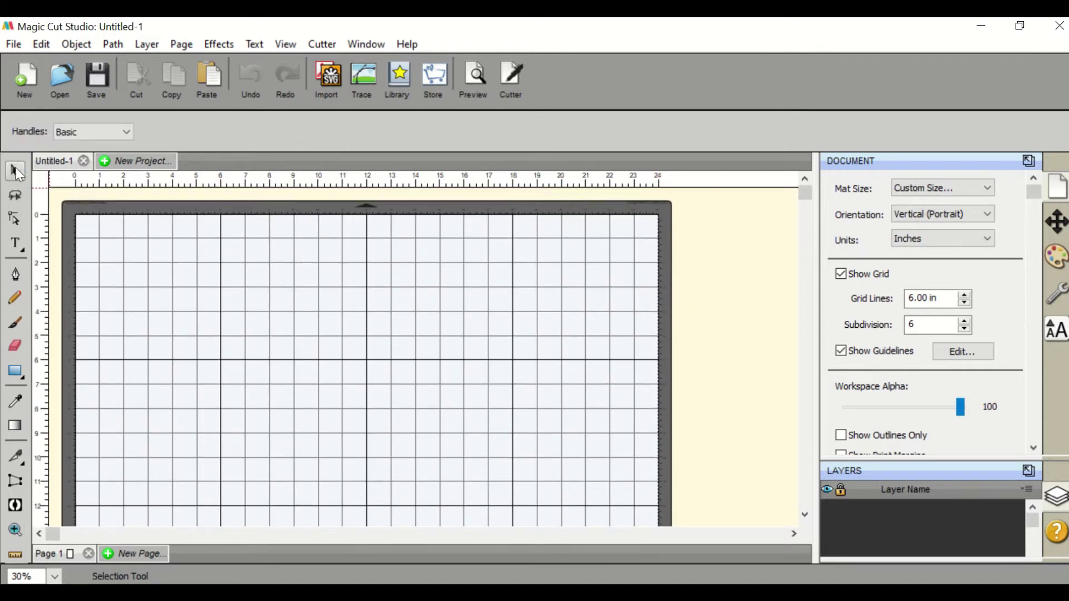
Open the shape Library and browse its folders as far as the Game shapes.
{"action": "left_click", "coordinate": [402, 80]}
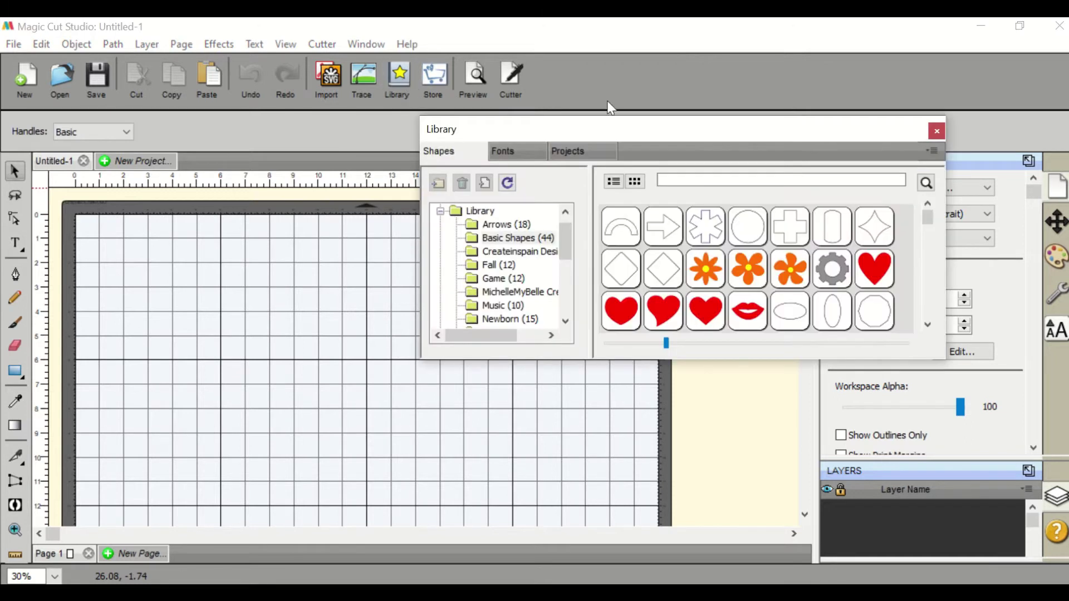
{"action": "scroll", "coordinate": [795, 251], "scroll_direction": "down", "scroll_amount": 3}
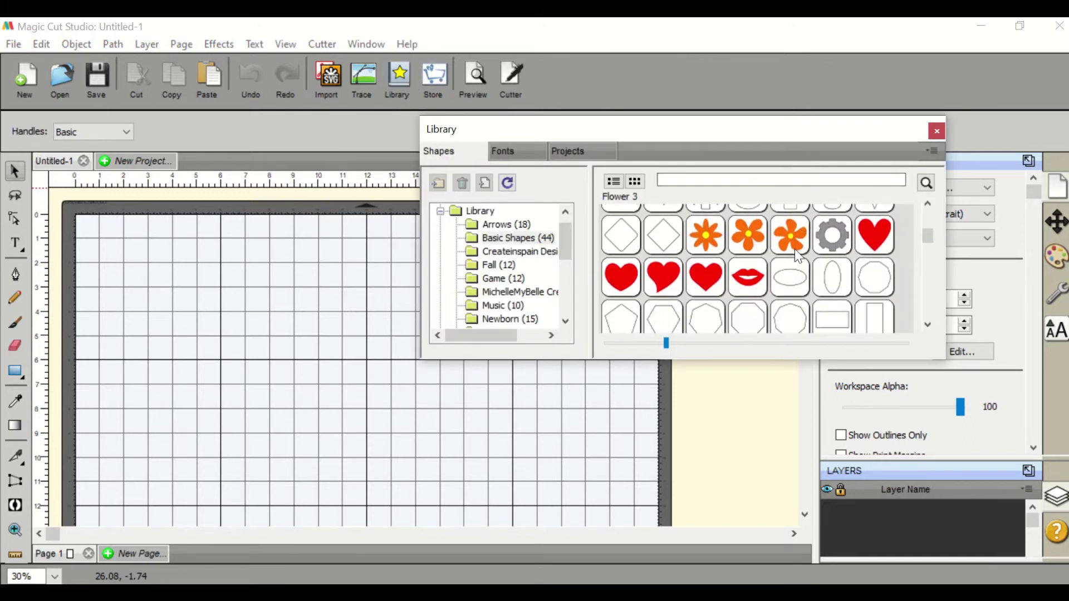
{"action": "scroll", "coordinate": [794, 249], "scroll_direction": "down", "scroll_amount": 5}
{"action": "mouse_move", "coordinate": [700, 226]}
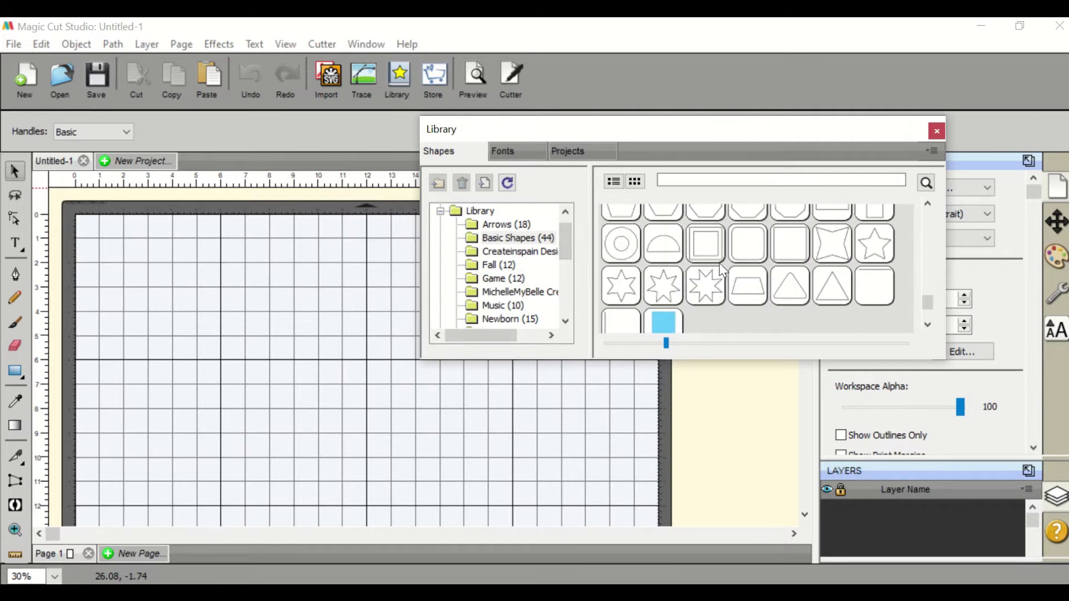
{"action": "left_click", "coordinate": [522, 251]}
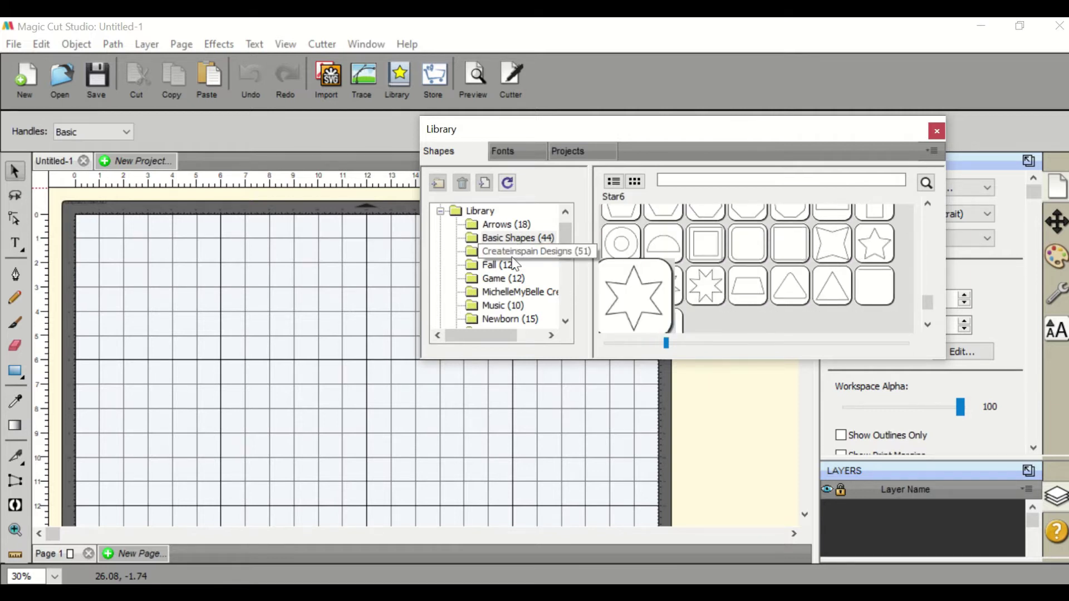
{"action": "left_click", "coordinate": [501, 265]}
{"action": "left_click", "coordinate": [504, 279]}
{"action": "left_click", "coordinate": [513, 306]}
{"action": "scroll", "coordinate": [511, 292], "scroll_direction": "down", "scroll_amount": 3}
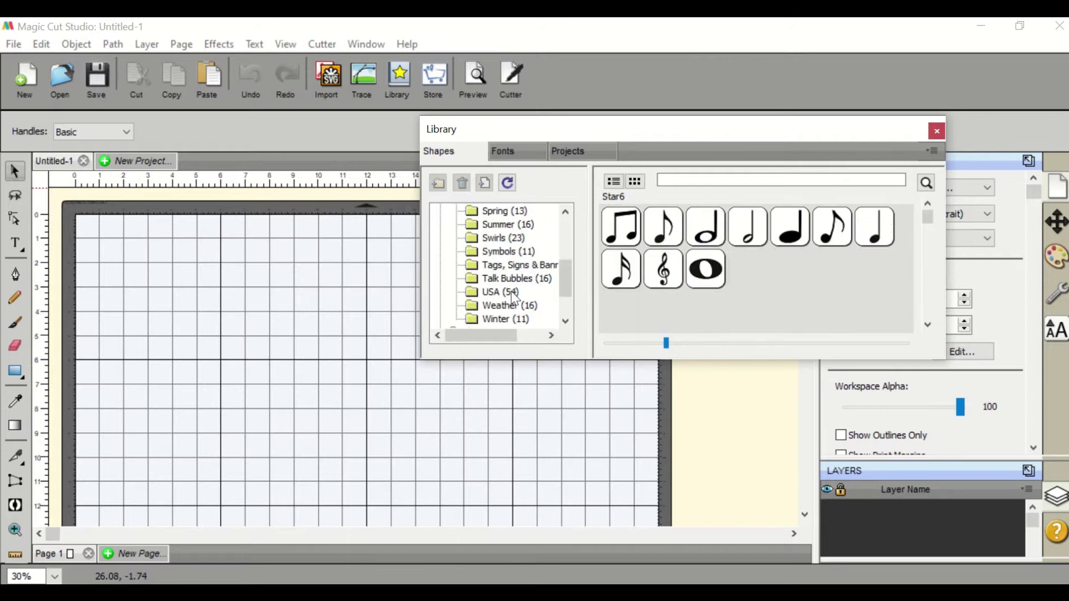
{"action": "scroll", "coordinate": [517, 247], "scroll_direction": "up", "scroll_amount": 1}
Browse on through Symbols, Tags, Signs & Banners and Talk Bubbles to the Weather shapes.
{"action": "left_click", "coordinate": [517, 238]}
{"action": "left_click", "coordinate": [516, 251]}
{"action": "left_click", "coordinate": [515, 279]}
{"action": "left_click", "coordinate": [512, 292]}
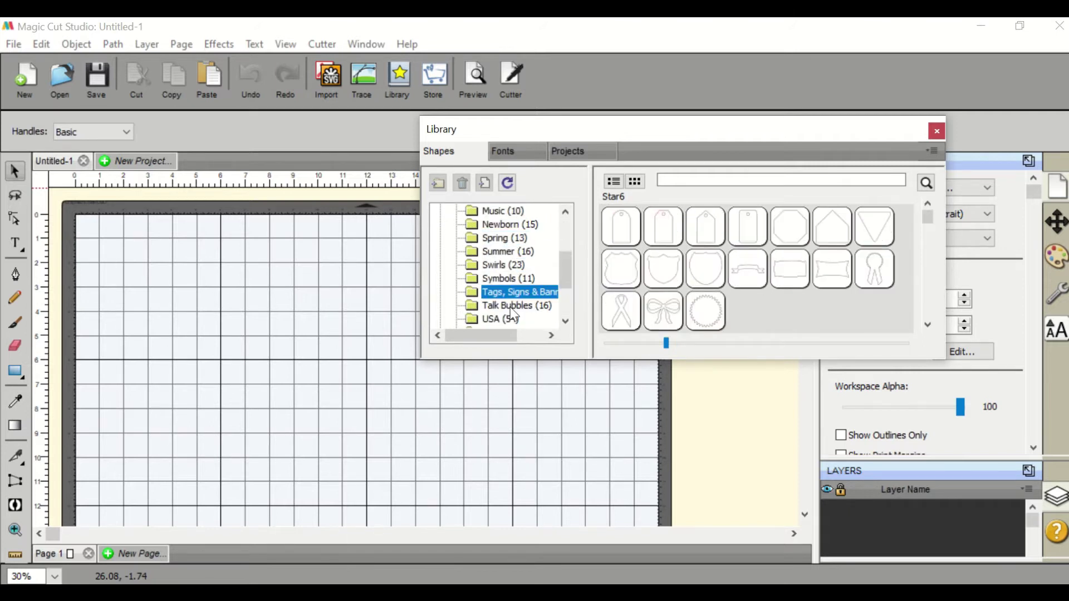
{"action": "left_click", "coordinate": [510, 307]}
{"action": "scroll", "coordinate": [510, 303], "scroll_direction": "down", "scroll_amount": 3}
{"action": "left_click", "coordinate": [509, 252]}
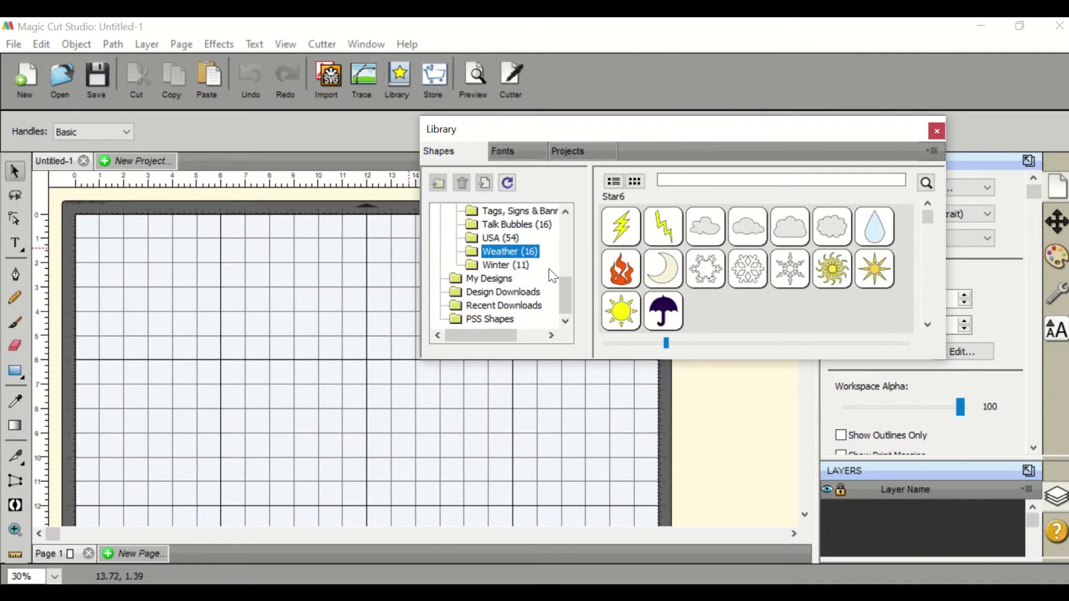
{"action": "scroll", "coordinate": [512, 237], "scroll_direction": "up", "scroll_amount": 1}
{"action": "scroll", "coordinate": [512, 238], "scroll_direction": "down", "scroll_amount": 1}
Show the Winter shapes and add the gingerbread man, holly and snowman to the mat.
{"action": "left_click", "coordinate": [507, 266]}
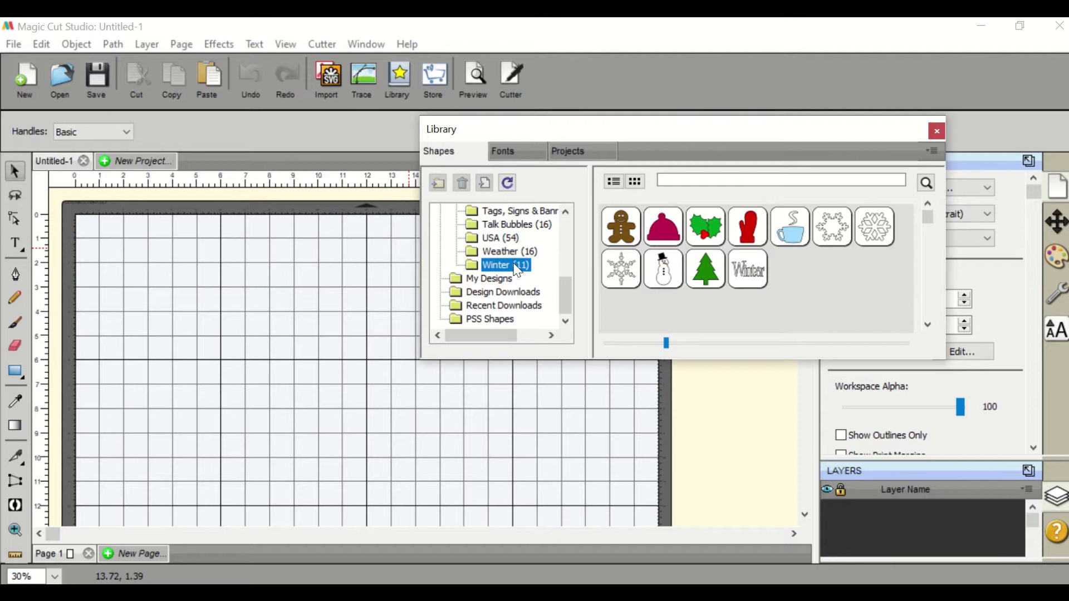
{"action": "mouse_move", "coordinate": [670, 230]}
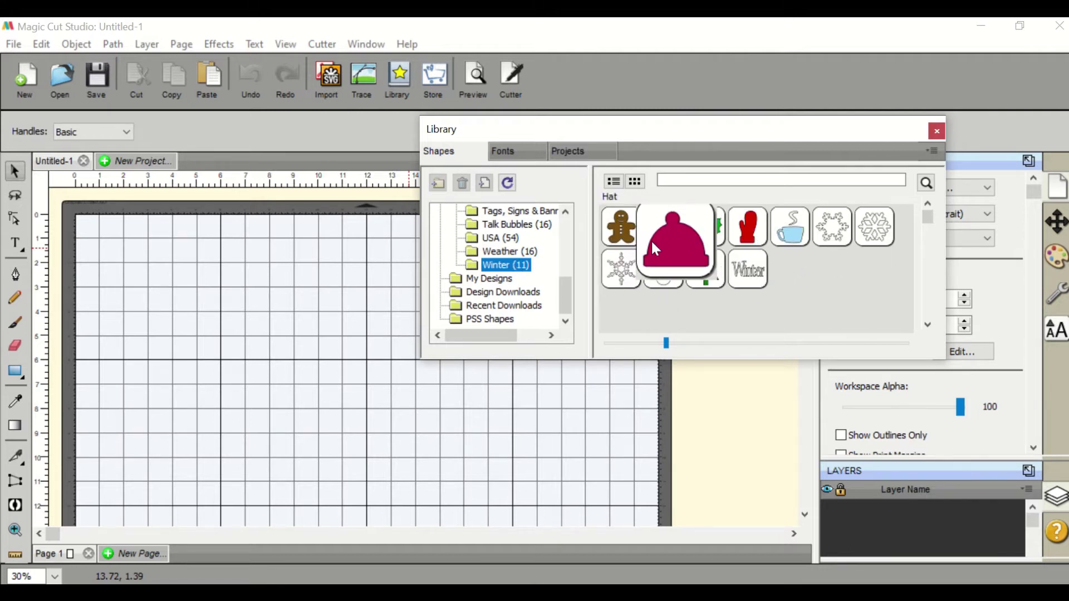
{"action": "mouse_move", "coordinate": [625, 226]}
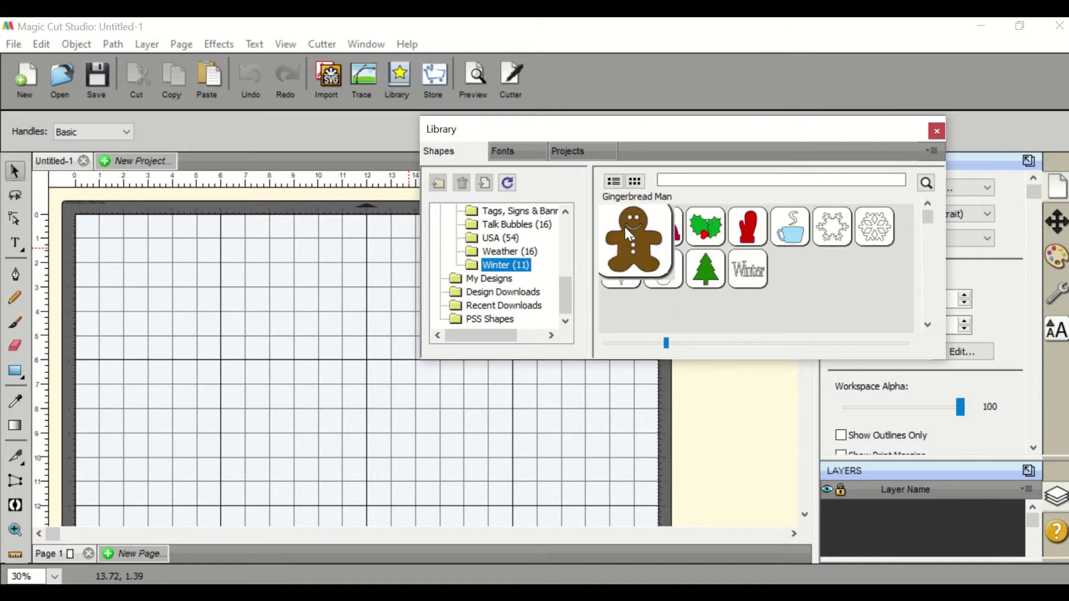
{"action": "double_click", "coordinate": [624, 226]}
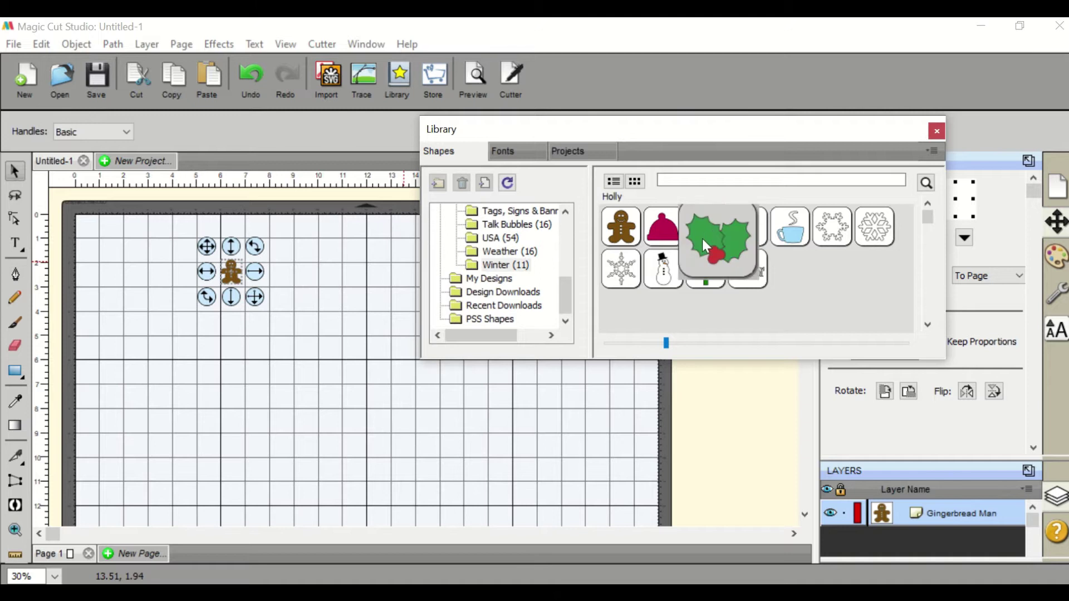
{"action": "left_click_drag", "start_coordinate": [702, 239], "coordinate": [189, 409]}
{"action": "mouse_move", "coordinate": [678, 266]}
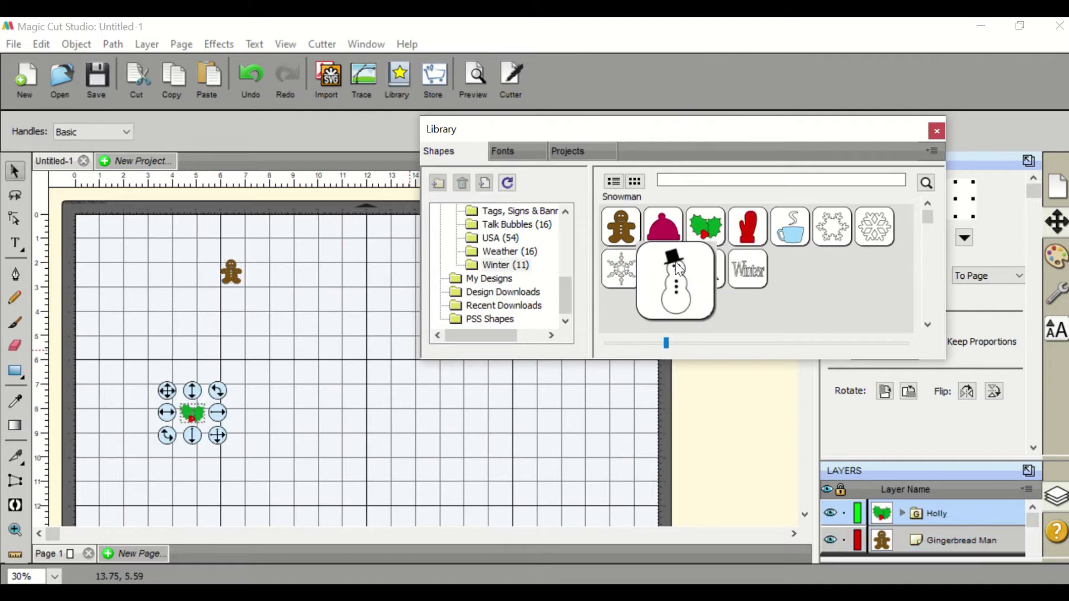
{"action": "left_click_drag", "start_coordinate": [676, 262], "coordinate": [276, 370]}
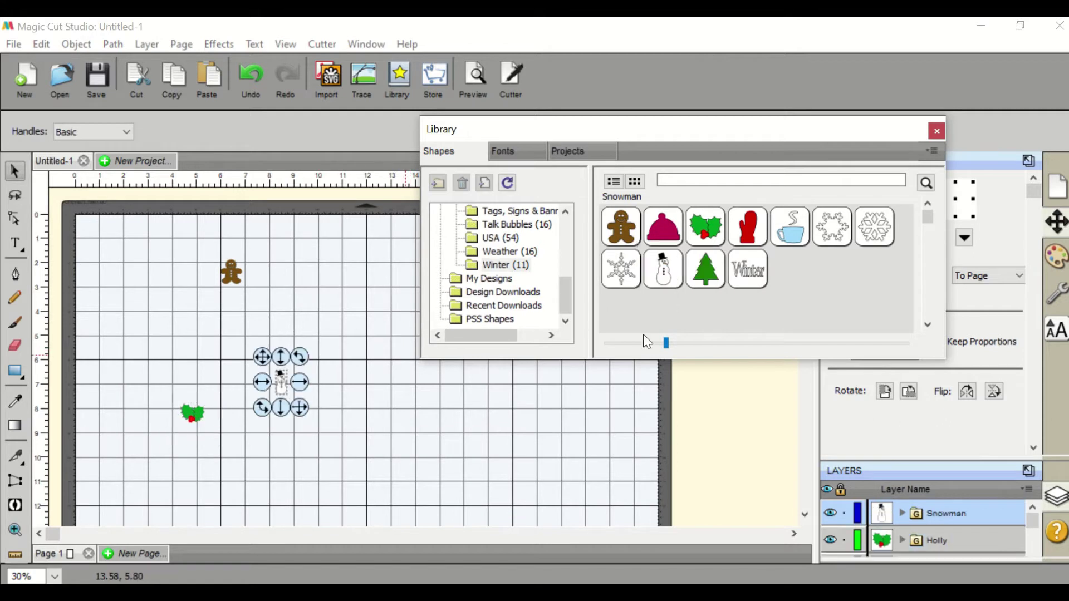
Add Winter word art, two snowflakes, a mitten and a mug, close the Library, and move the mug aside.
{"action": "double_click", "coordinate": [762, 273]}
{"action": "double_click", "coordinate": [882, 226]}
{"action": "double_click", "coordinate": [832, 226]}
{"action": "double_click", "coordinate": [748, 227]}
{"action": "double_click", "coordinate": [793, 226]}
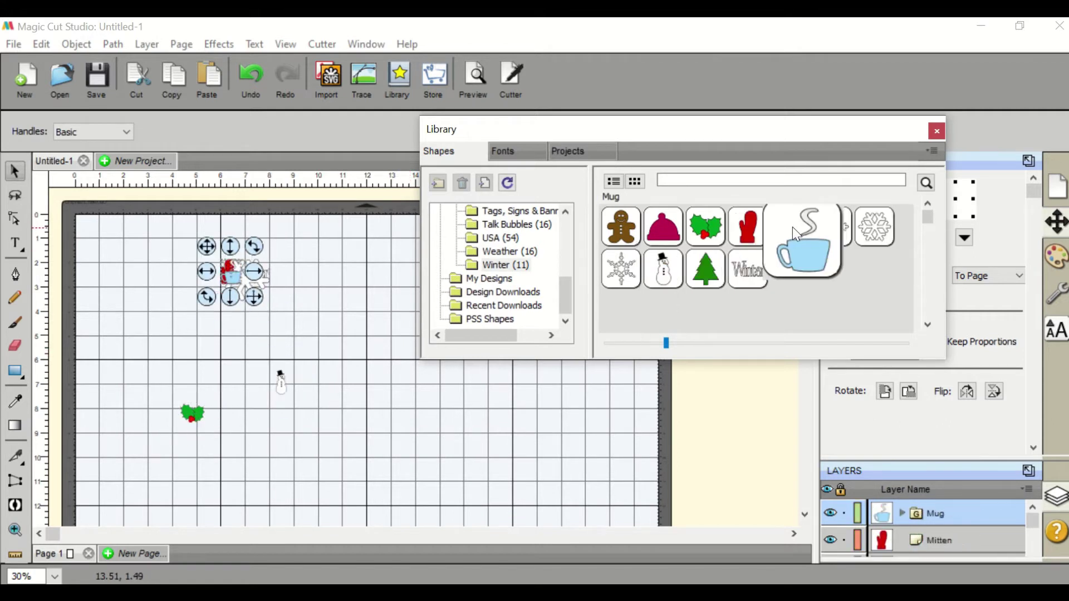
{"action": "left_click", "coordinate": [938, 130]}
{"action": "left_click_drag", "start_coordinate": [231, 275], "coordinate": [147, 329]}
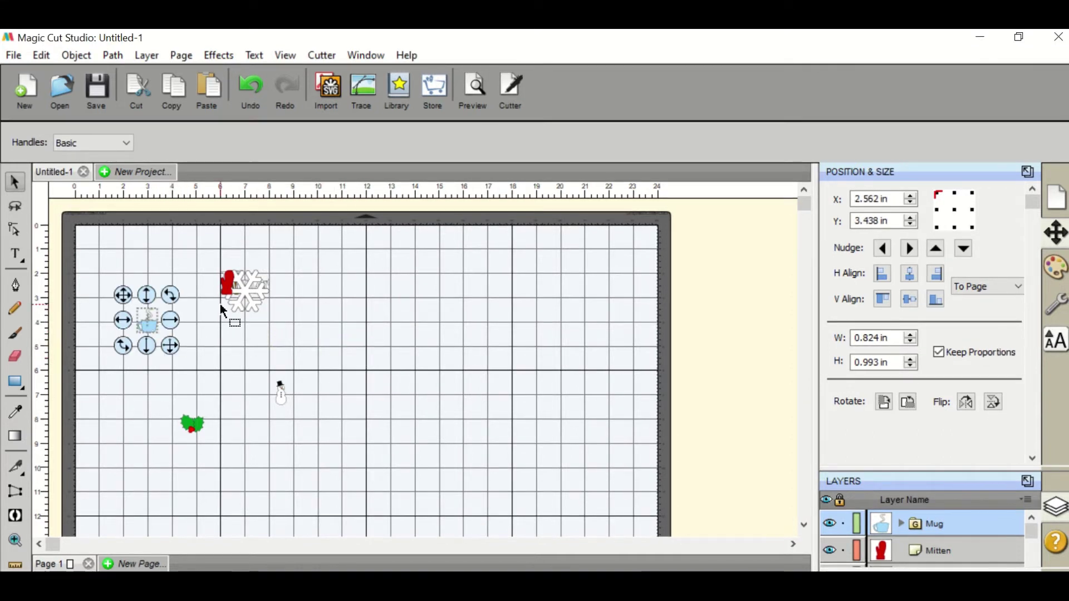
Spread the mitten, snowflake, Winter text and gingerbread man apart and enlarge the mug to about 3.8 × 5 in.
{"action": "left_click_drag", "start_coordinate": [226, 283], "coordinate": [340, 330]}
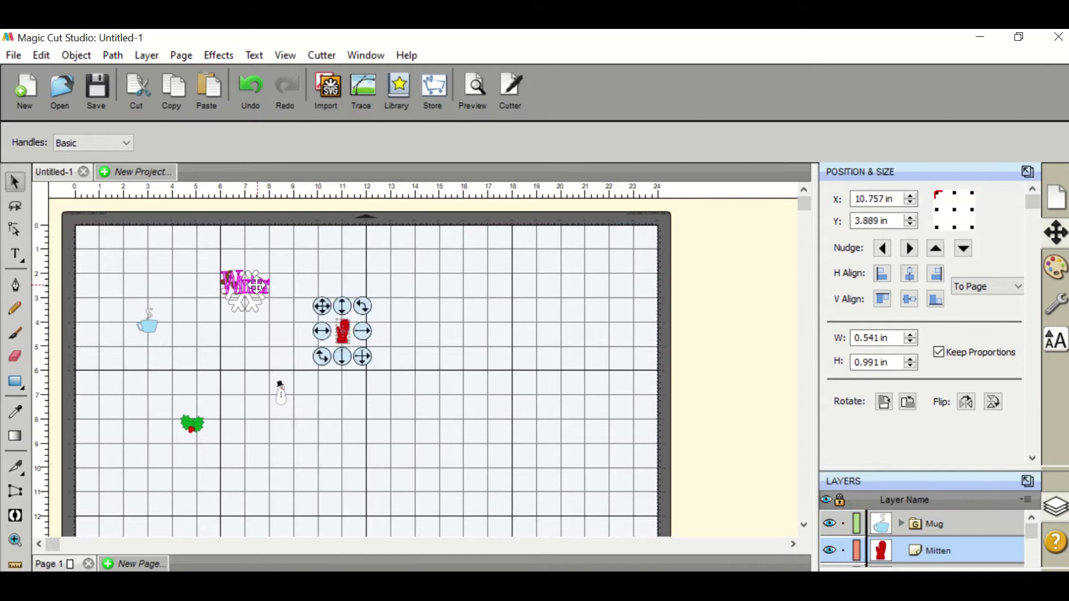
{"action": "left_click_drag", "start_coordinate": [253, 292], "coordinate": [398, 415]}
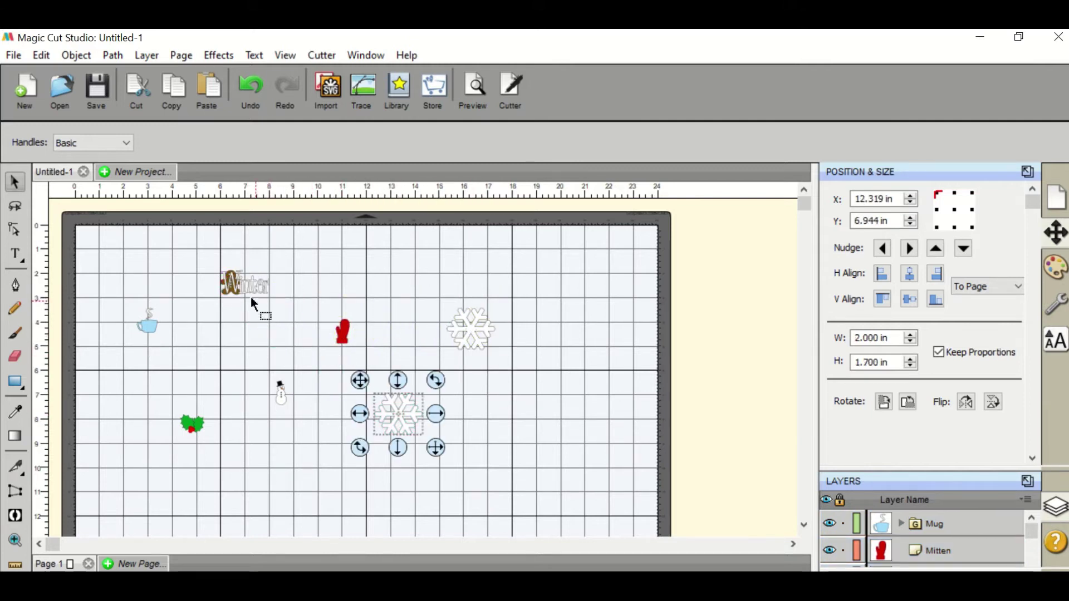
{"action": "left_click_drag", "start_coordinate": [245, 284], "coordinate": [225, 346]}
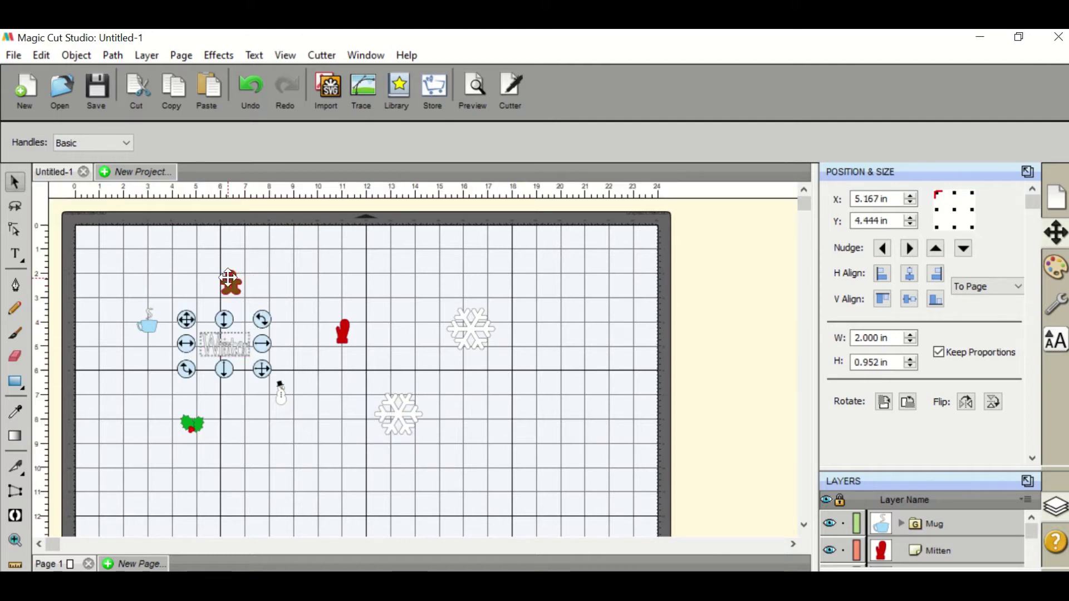
{"action": "left_click_drag", "start_coordinate": [228, 277], "coordinate": [541, 315]}
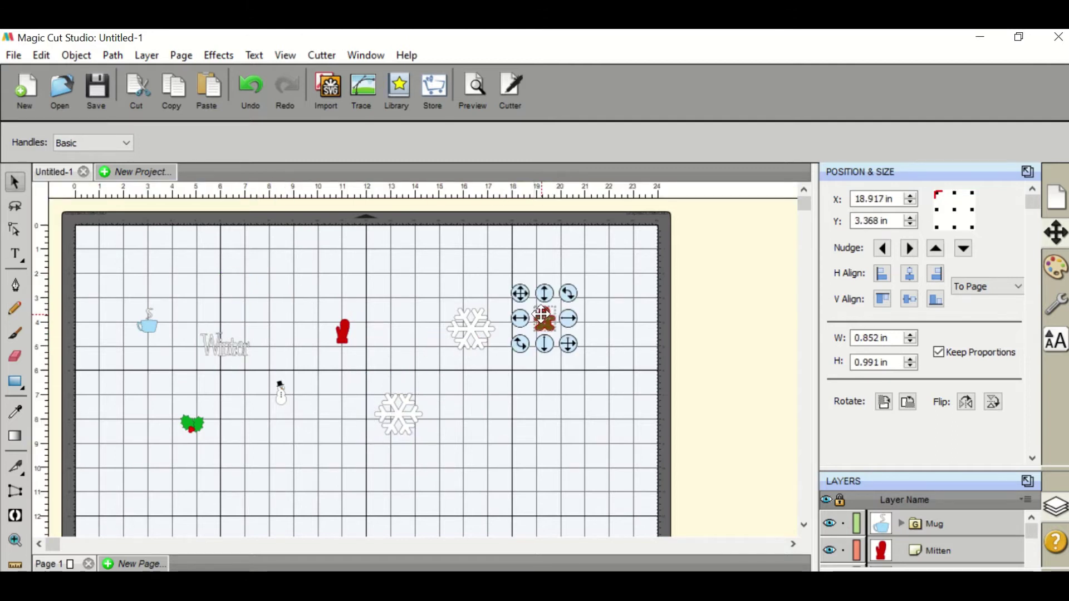
{"action": "left_click", "coordinate": [142, 321]}
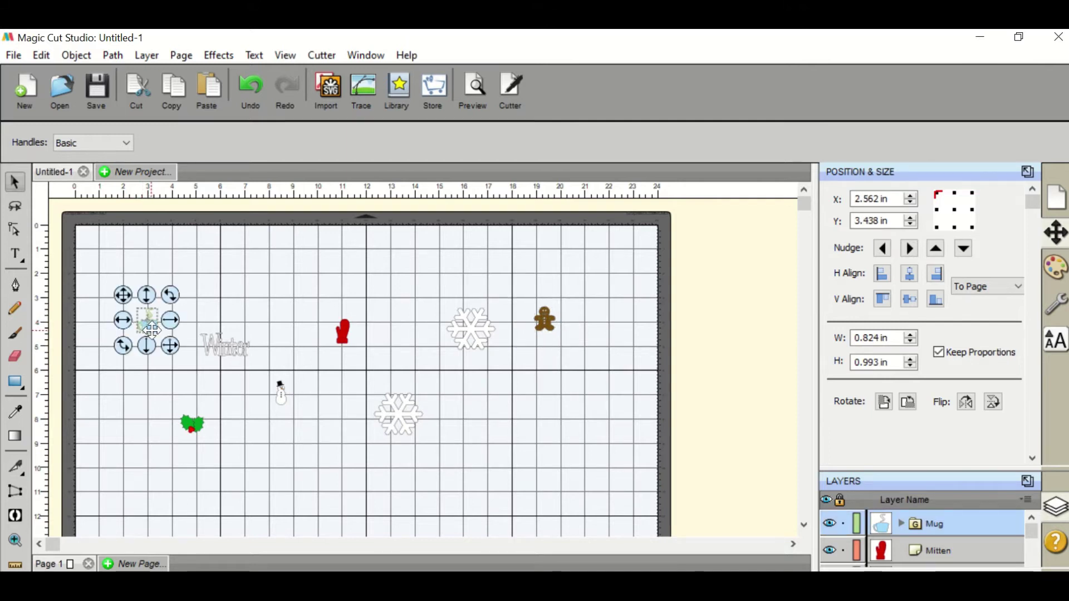
{"action": "left_click_drag", "start_coordinate": [175, 351], "coordinate": [244, 446]}
Size the snowman to 4 in wide by 5 in tall, unlocking proportions, and move it up-left.
{"action": "left_click", "coordinate": [281, 393]}
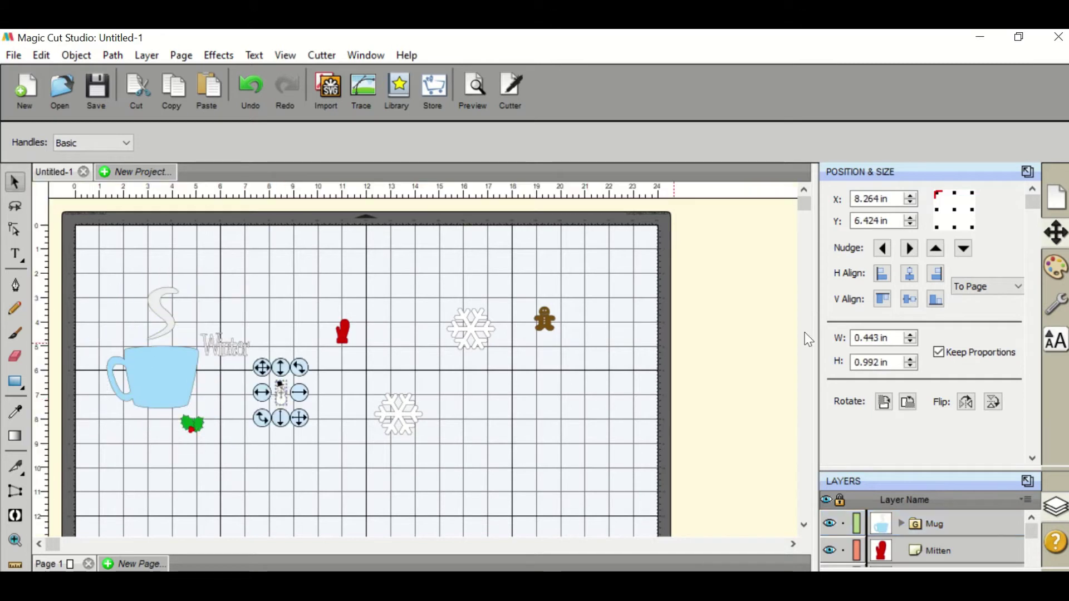
{"action": "triple_click", "coordinate": [869, 338]}
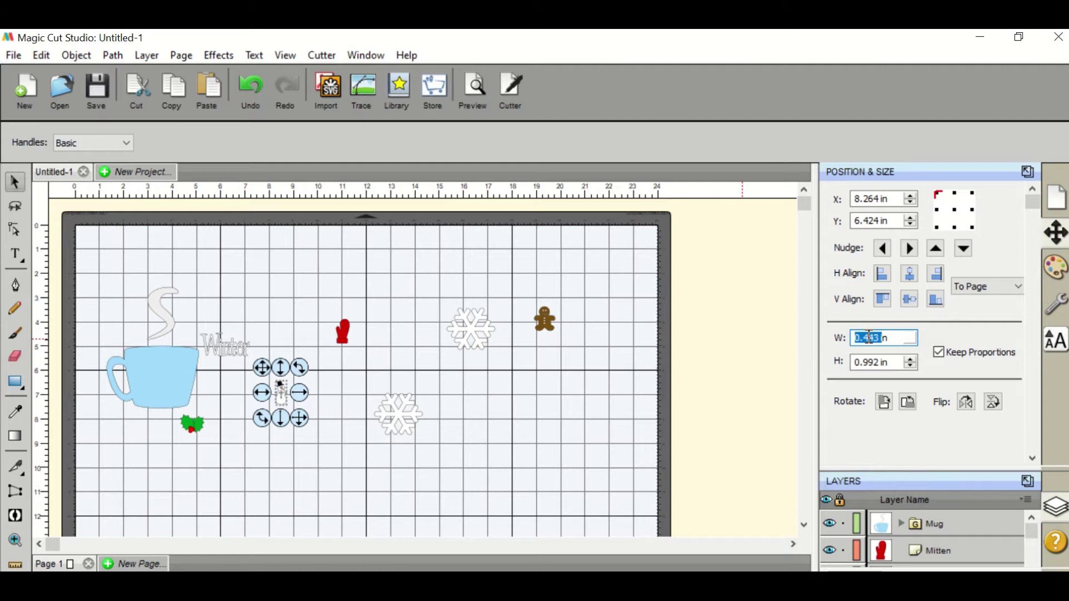
{"action": "type", "text": "4"}
{"action": "key", "text": "Tab"}
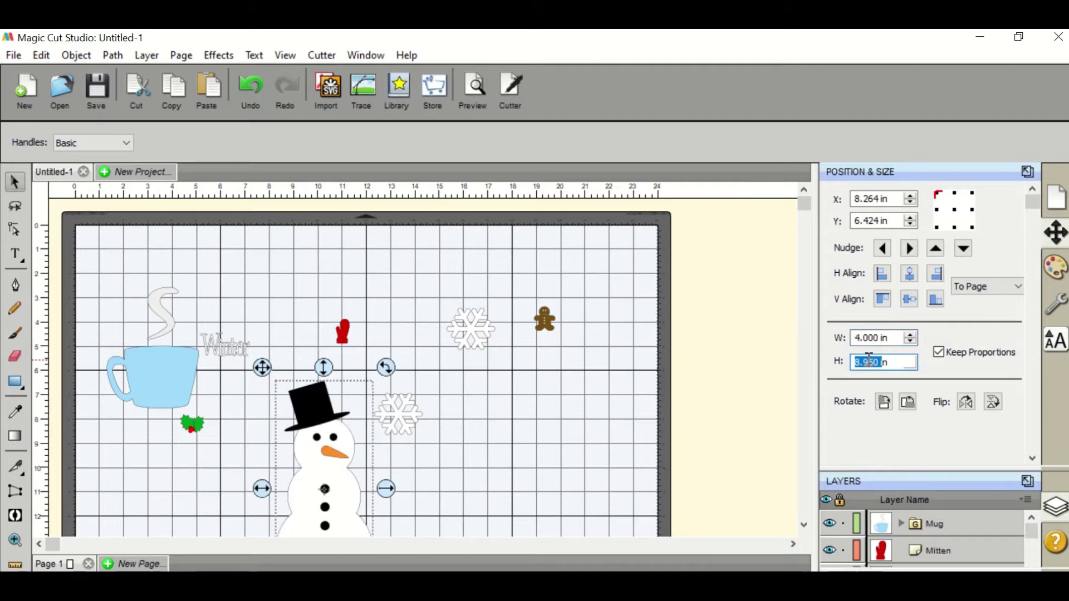
{"action": "type", "text": "5in"}
{"action": "left_click", "coordinate": [939, 352]}
{"action": "left_click_drag", "start_coordinate": [329, 441], "coordinate": [423, 396]}
Enlarge the mitten at the upper right and move the Winter text to the lower left.
{"action": "left_click", "coordinate": [343, 332]}
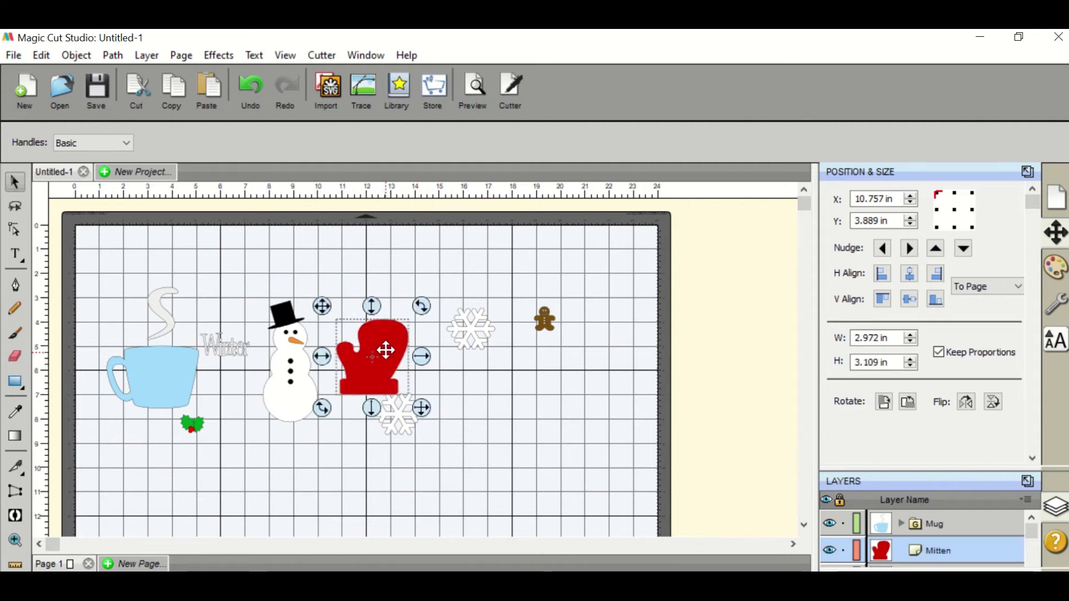
{"action": "left_click_drag", "start_coordinate": [382, 348], "coordinate": [392, 332]}
{"action": "left_click", "coordinate": [253, 312]}
{"action": "left_click_drag", "start_coordinate": [227, 346], "coordinate": [143, 463]}
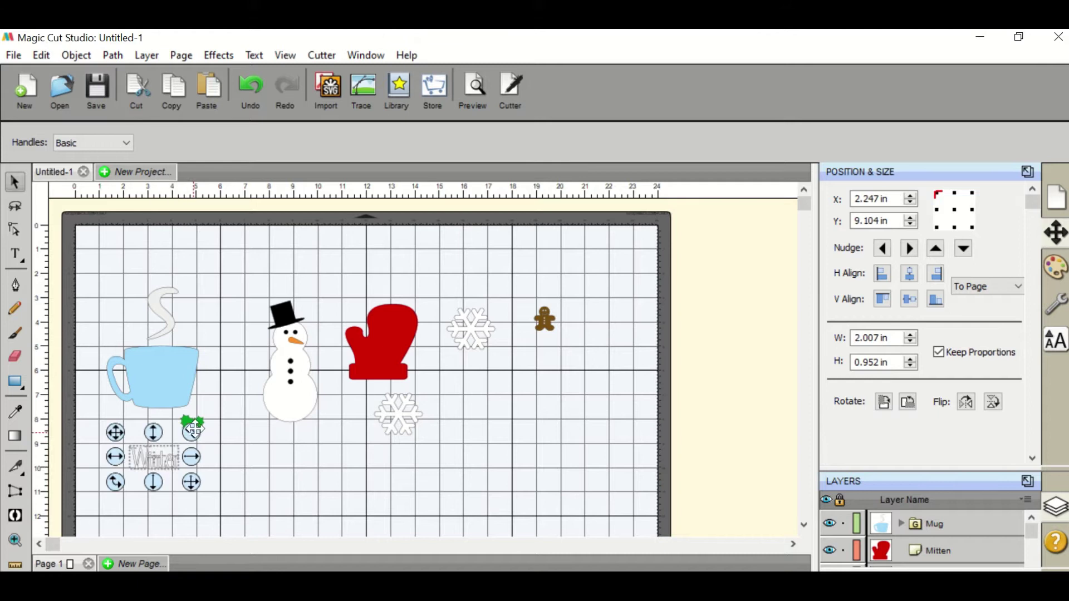
{"action": "left_click_drag", "start_coordinate": [193, 432], "coordinate": [303, 496]}
{"action": "left_click", "coordinate": [210, 430]}
Rotate the holly a quarter turn and enlarge it lower left, then regroup the snowman and mitten.
{"action": "left_click", "coordinate": [193, 425]}
{"action": "left_click_drag", "start_coordinate": [264, 462], "coordinate": [332, 526]}
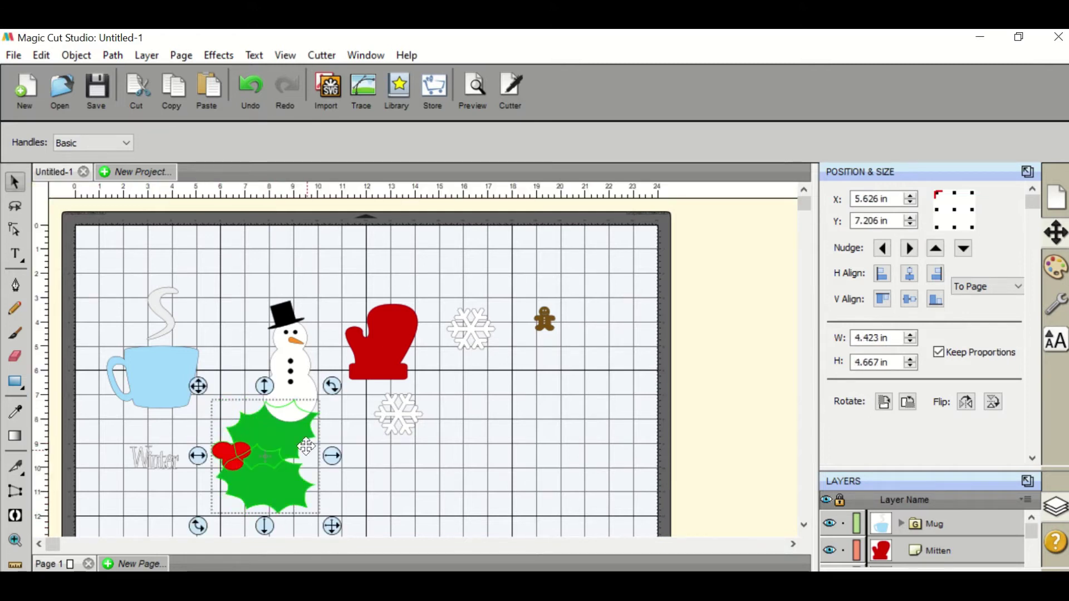
{"action": "left_click_drag", "start_coordinate": [306, 446], "coordinate": [284, 475]}
{"action": "left_click_drag", "start_coordinate": [282, 380], "coordinate": [231, 369]}
{"action": "left_click_drag", "start_coordinate": [404, 361], "coordinate": [505, 406]}
Enlarge the lower snowflake to about 5.6 in wide and enlarge the gingerbread man.
{"action": "left_click", "coordinate": [536, 458]}
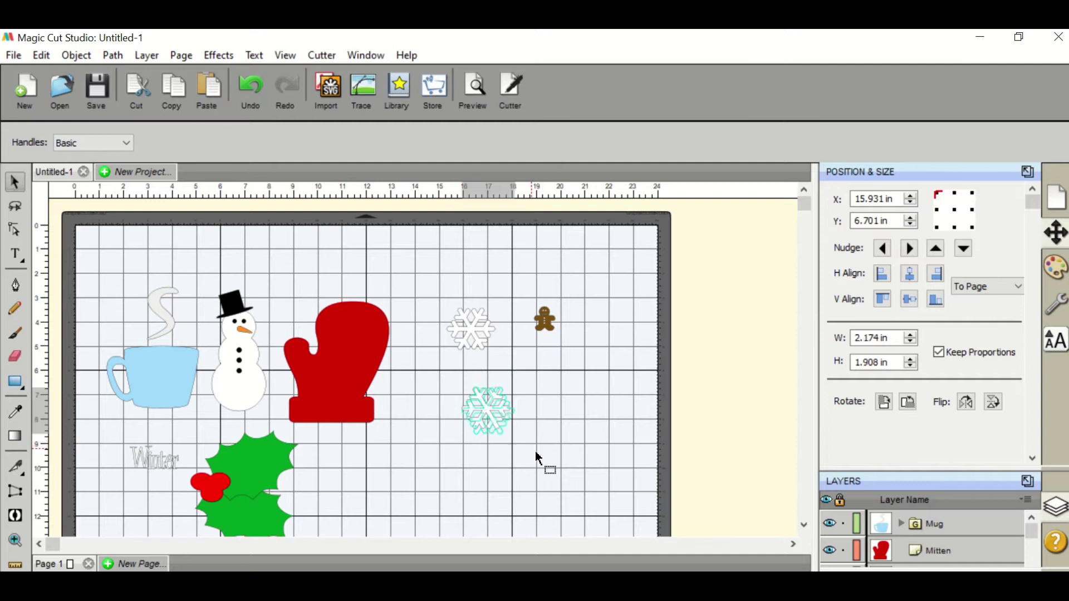
{"action": "left_click_drag", "start_coordinate": [537, 458], "coordinate": [621, 523]}
{"action": "left_click_drag", "start_coordinate": [551, 439], "coordinate": [560, 455]}
{"action": "left_click", "coordinate": [545, 316]}
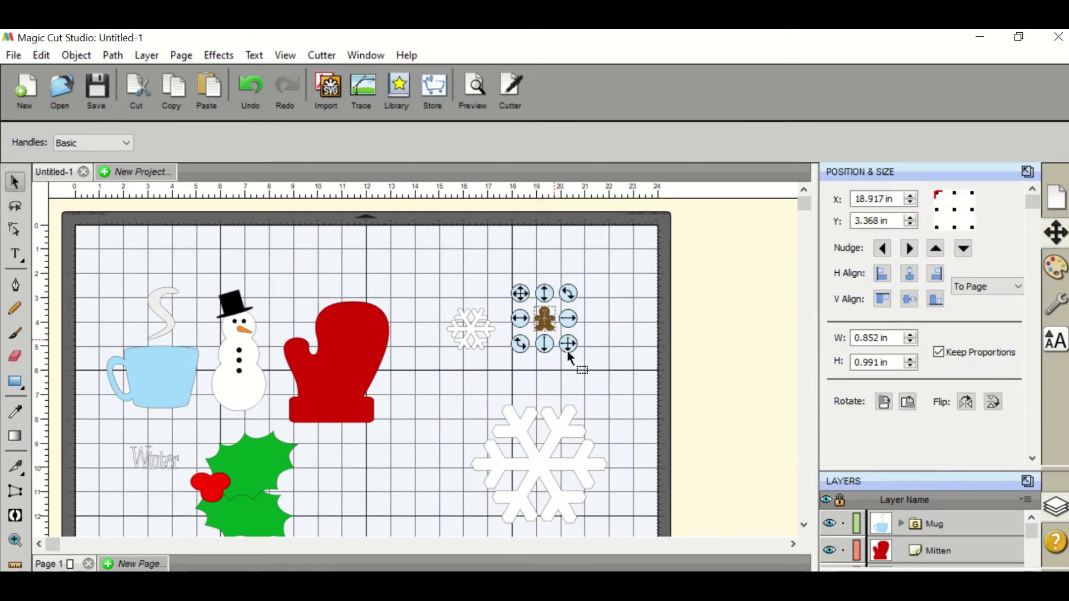
{"action": "left_click_drag", "start_coordinate": [573, 353], "coordinate": [618, 413]}
{"action": "left_click", "coordinate": [474, 323]}
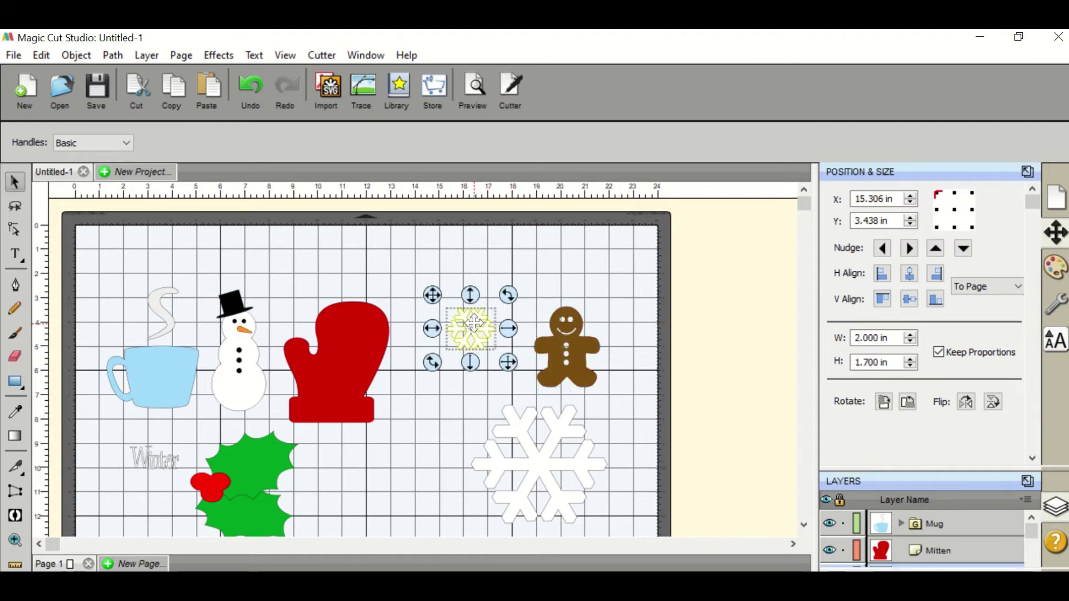
Delete the small snowflake from the mat.
{"action": "right_click", "coordinate": [475, 323]}
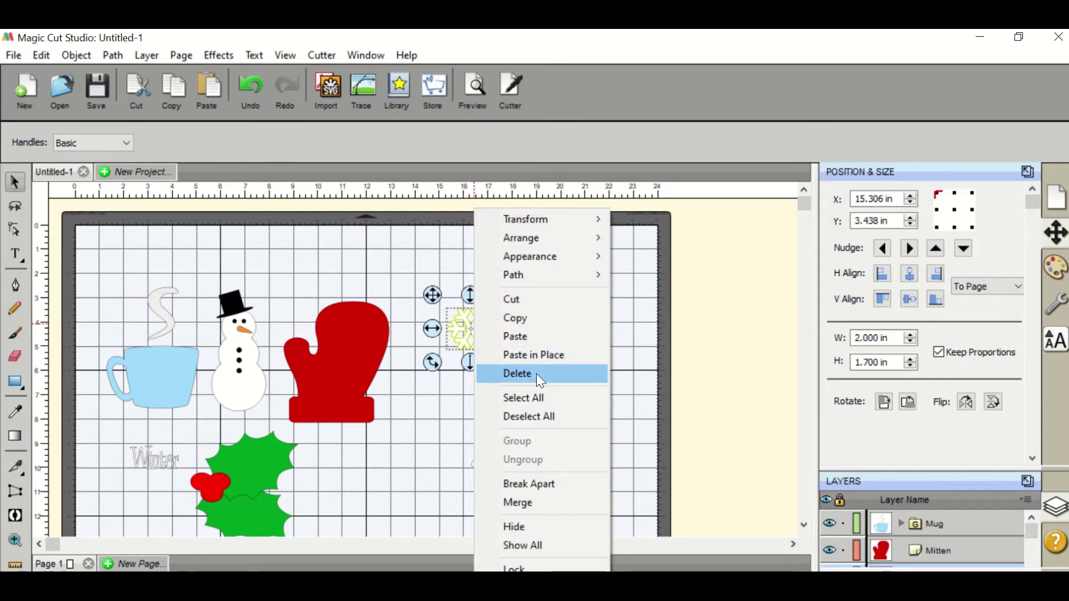
{"action": "left_click", "coordinate": [449, 433]}
{"action": "left_click", "coordinate": [467, 329]}
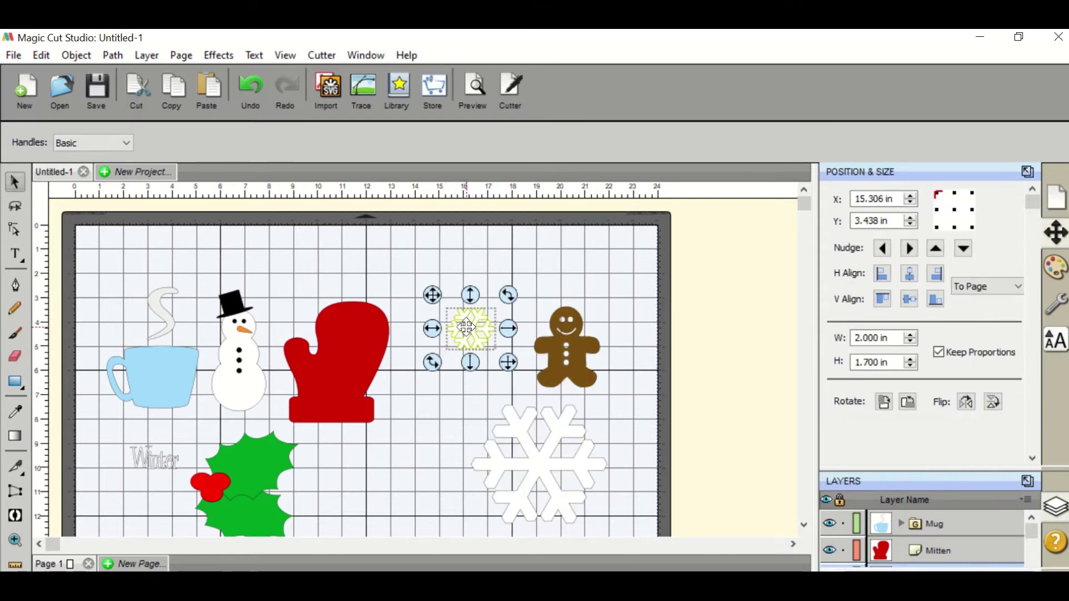
{"action": "key", "text": "Delete"}
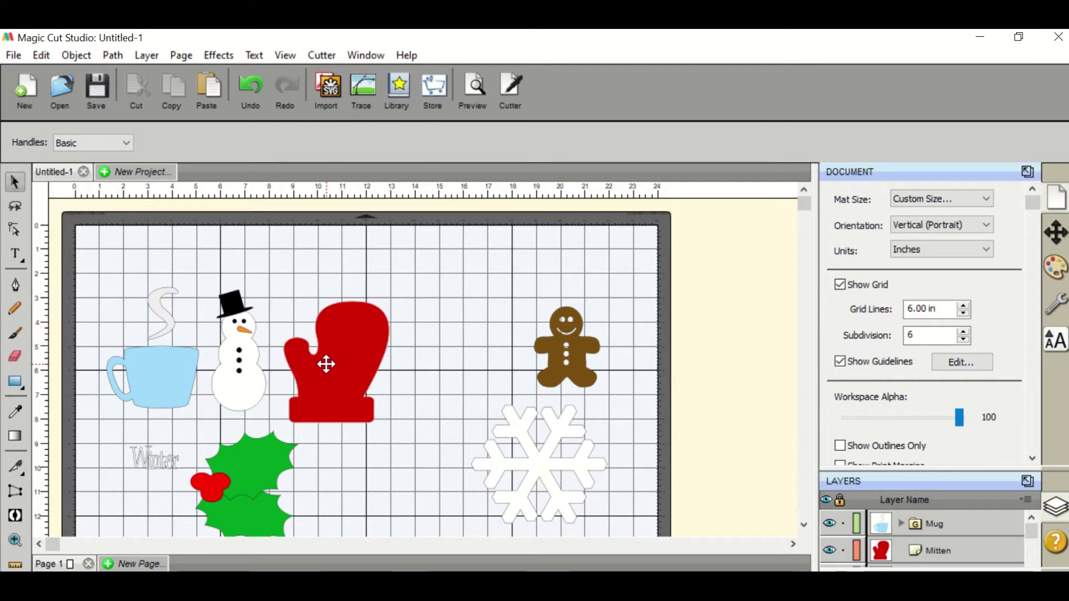
Reposition the mitten, snowman, holly, Winter text and mug into rows.
{"action": "left_click_drag", "start_coordinate": [327, 364], "coordinate": [385, 363]}
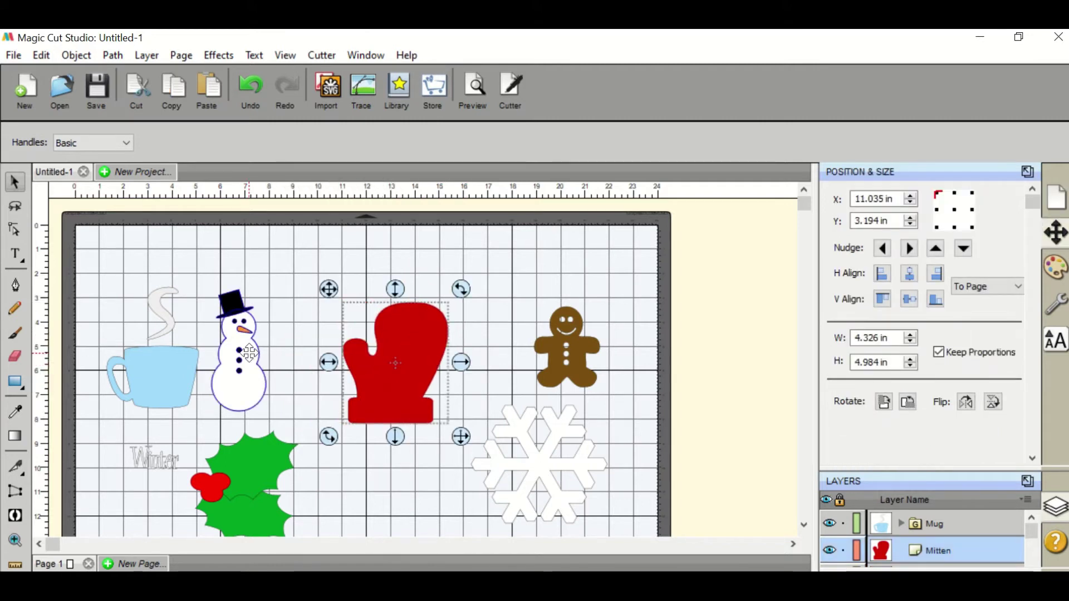
{"action": "left_click_drag", "start_coordinate": [250, 353], "coordinate": [279, 357]}
{"action": "left_click_drag", "start_coordinate": [255, 457], "coordinate": [401, 477]}
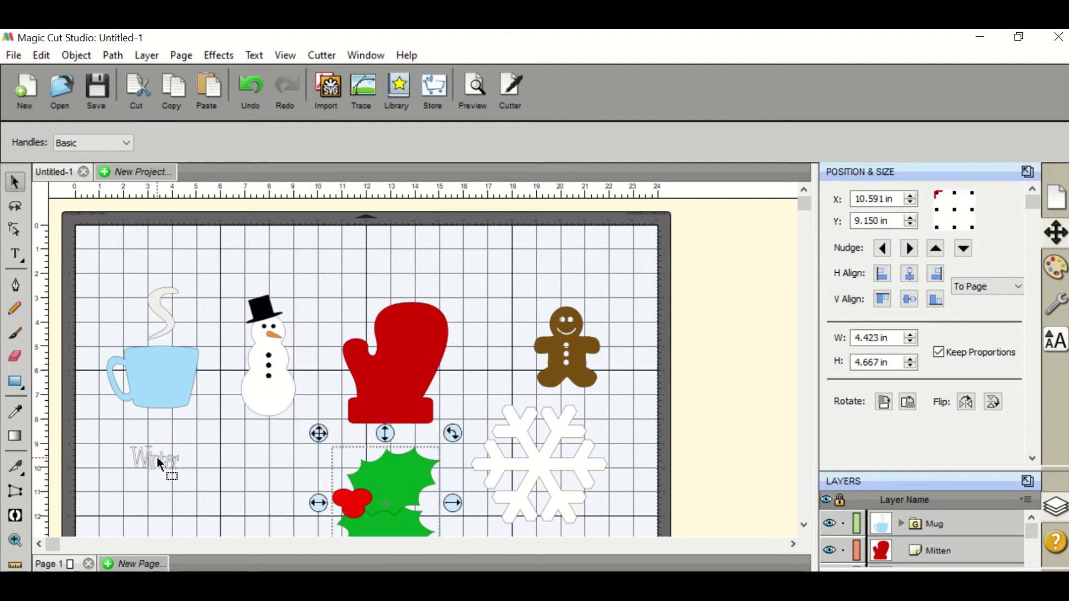
{"action": "left_click_drag", "start_coordinate": [158, 462], "coordinate": [194, 491]}
{"action": "left_click_drag", "start_coordinate": [175, 358], "coordinate": [200, 377]}
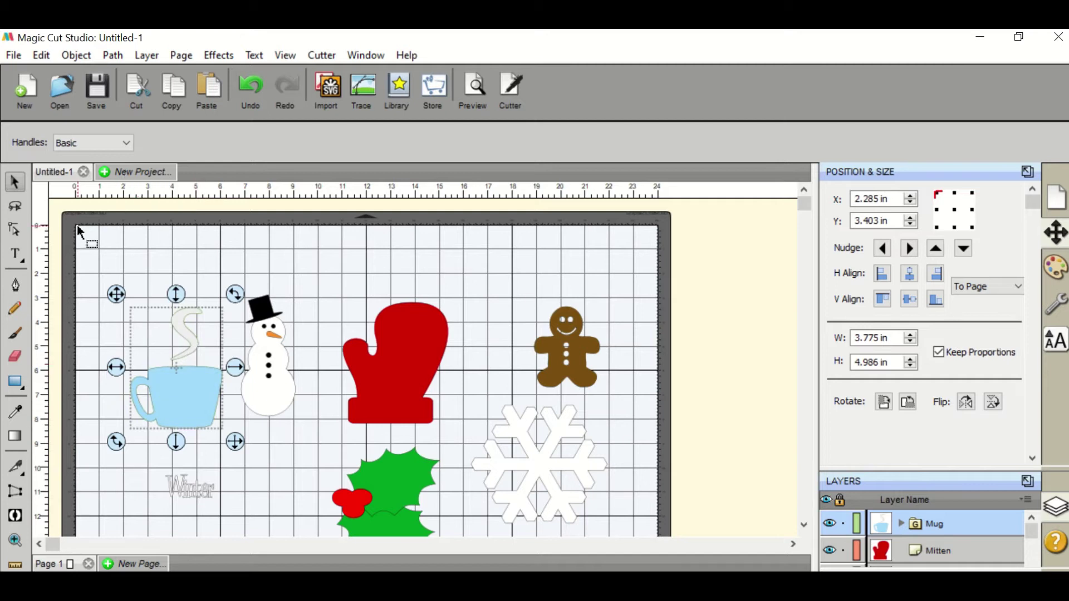
{"action": "left_click_drag", "start_coordinate": [78, 225], "coordinate": [638, 296]}
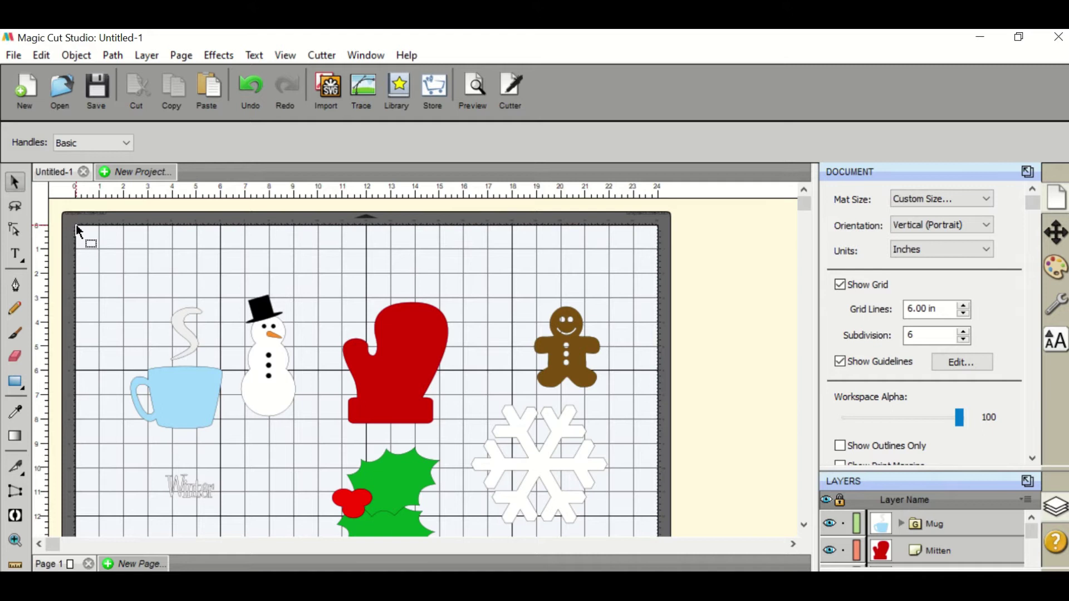
{"action": "left_click_drag", "start_coordinate": [78, 229], "coordinate": [124, 457]}
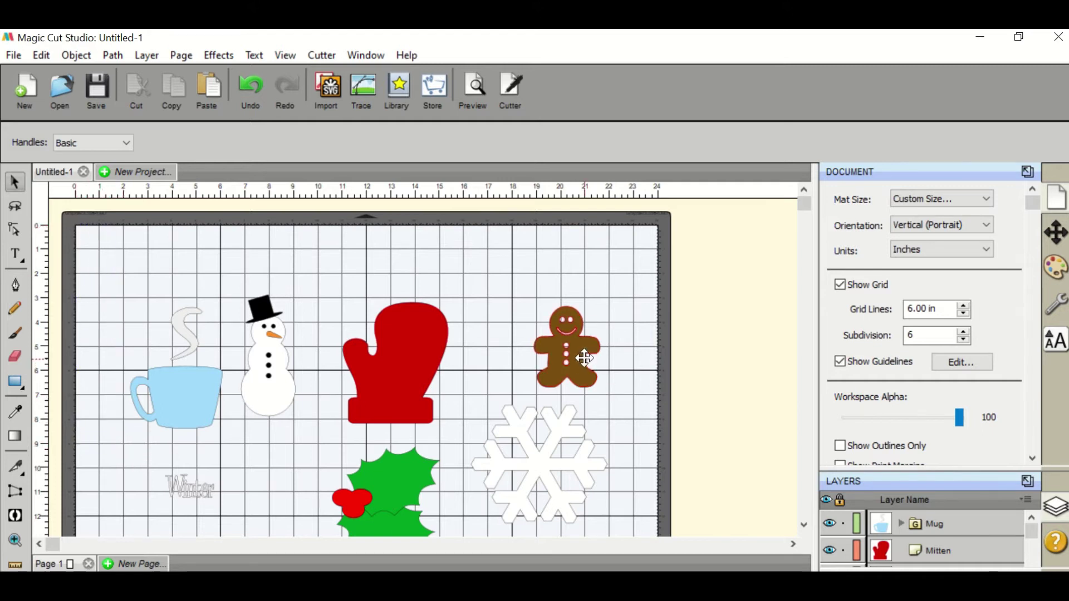
Nudge the gingerbread man, snowflake and snowman into alignment.
{"action": "left_click_drag", "start_coordinate": [585, 359], "coordinate": [545, 350]}
{"action": "left_click_drag", "start_coordinate": [539, 445], "coordinate": [525, 453]}
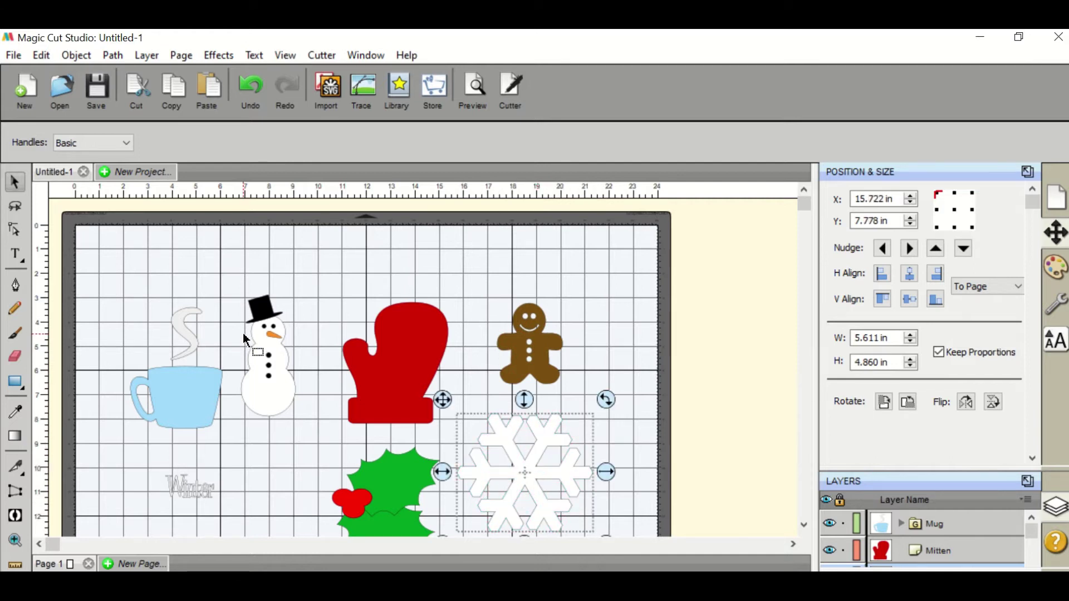
{"action": "left_click_drag", "start_coordinate": [249, 342], "coordinate": [256, 354]}
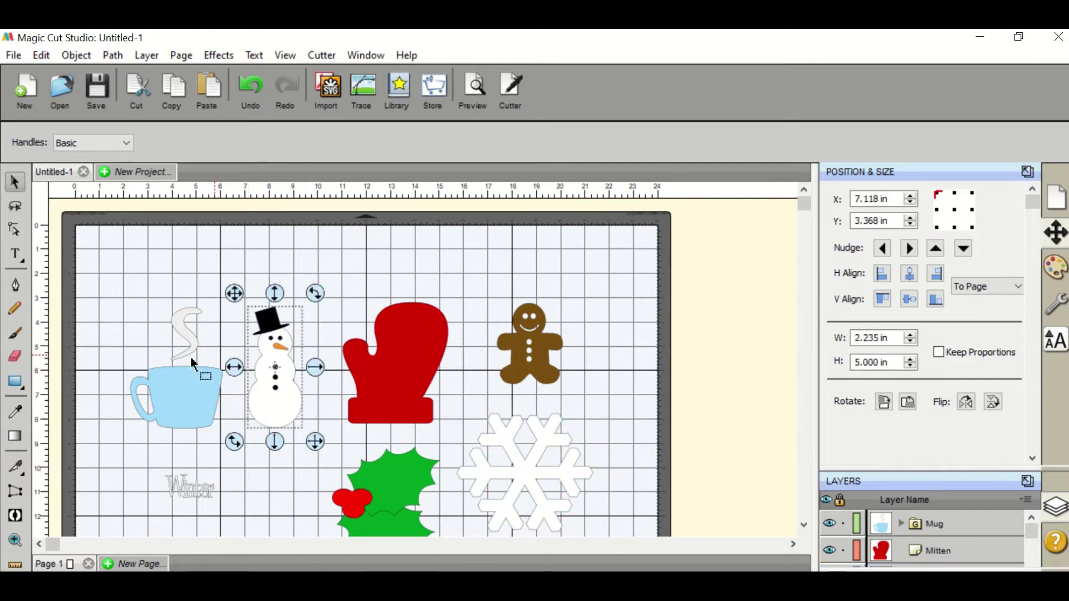
{"action": "left_click", "coordinate": [176, 389]}
{"action": "scroll", "coordinate": [217, 479], "scroll_direction": "down", "scroll_amount": 2}
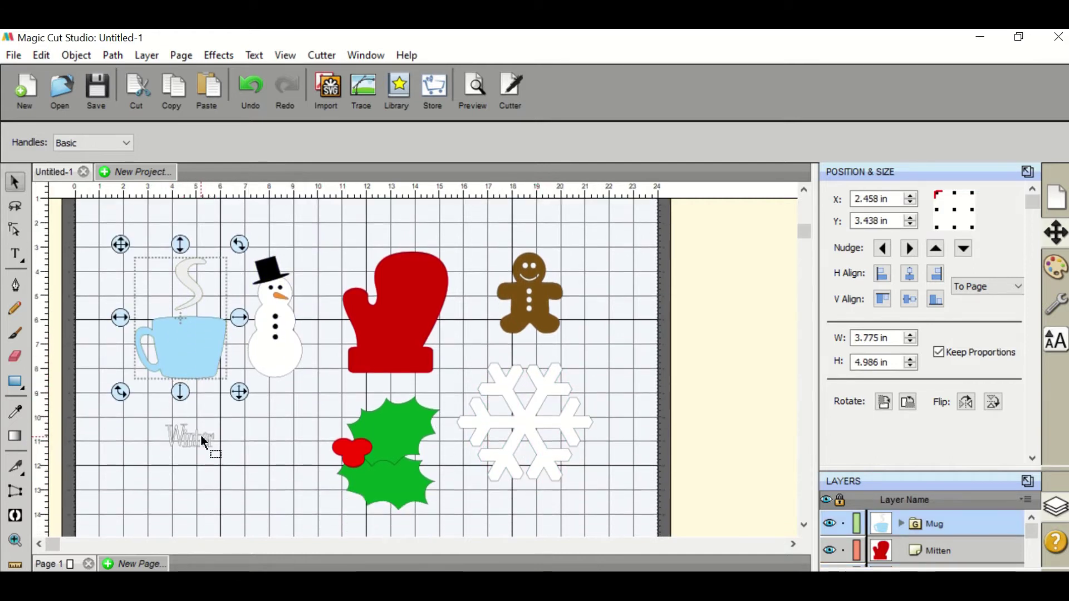
{"action": "left_click", "coordinate": [201, 441]}
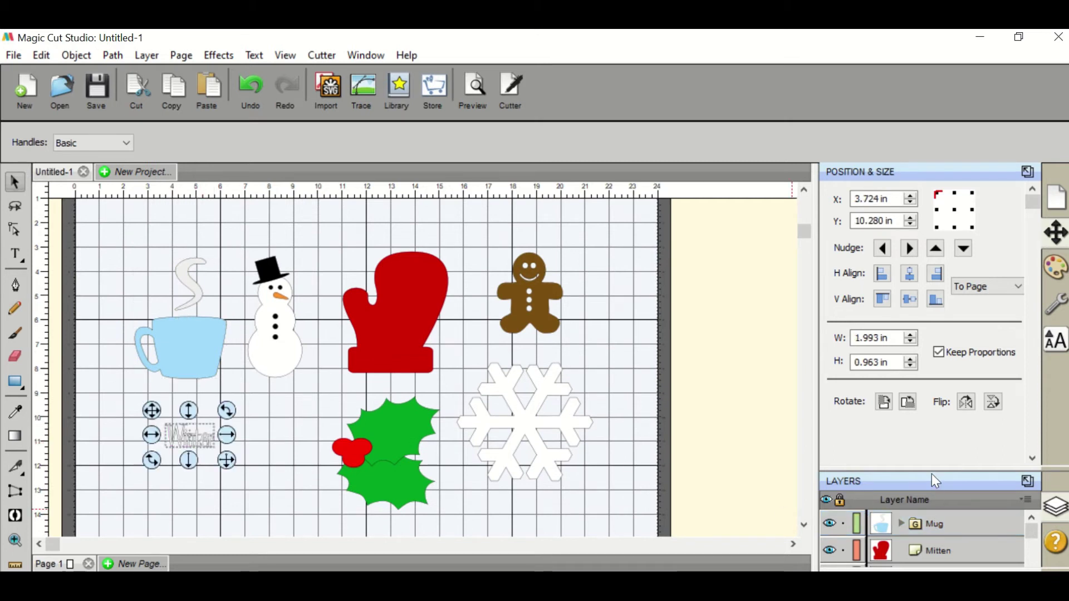
Pick the Winter layer in the expanded Layers list and enlarge the text to about 6.2 in wide.
{"action": "left_click_drag", "start_coordinate": [931, 473], "coordinate": [933, 385]}
{"action": "left_click", "coordinate": [951, 441]}
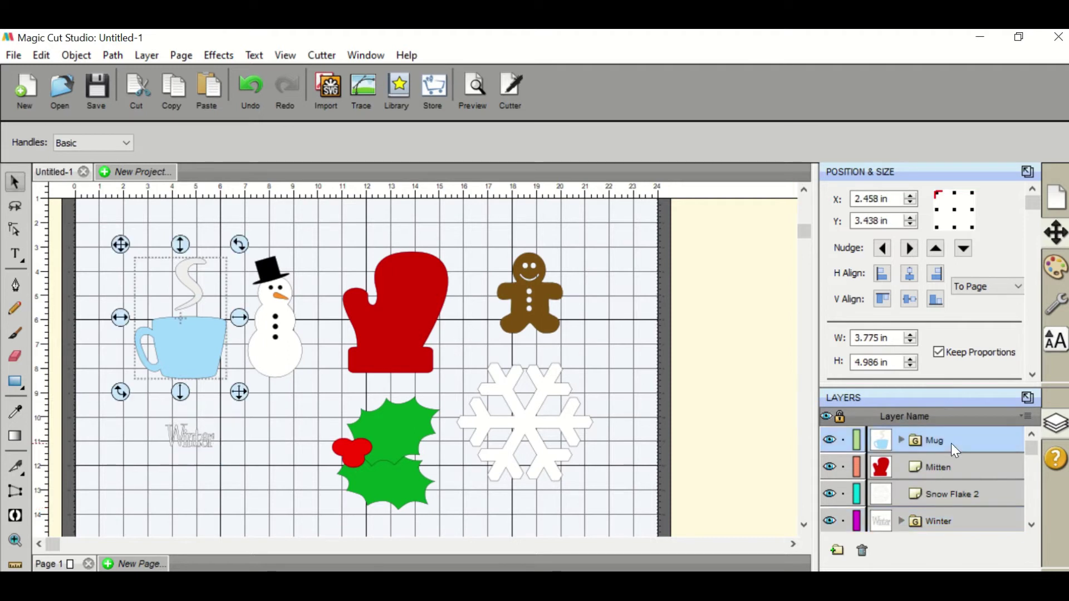
{"action": "left_click", "coordinate": [954, 465]}
{"action": "left_click", "coordinate": [959, 495]}
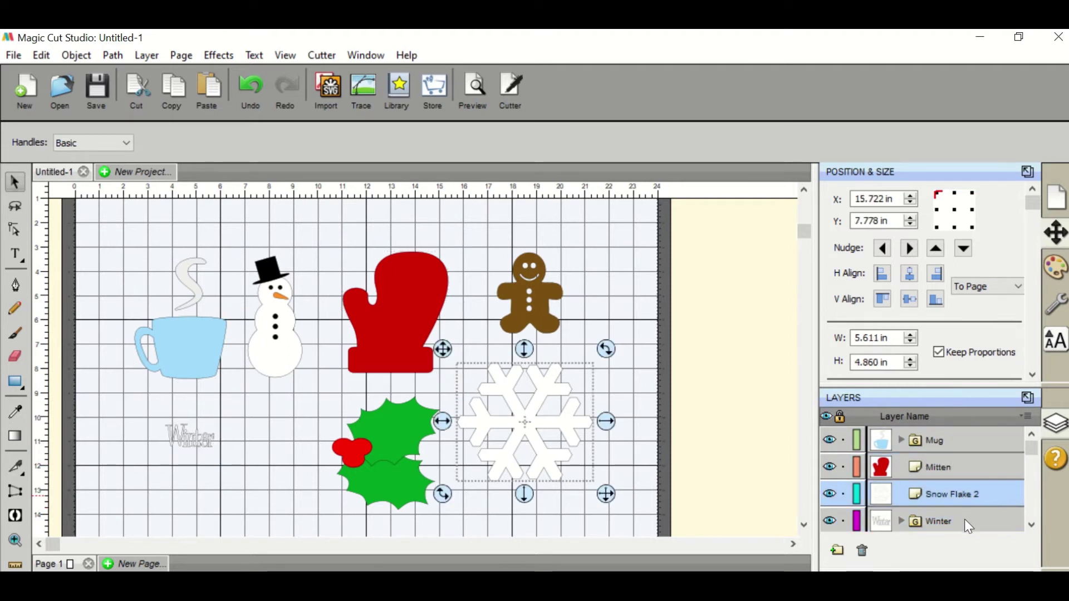
{"action": "left_click", "coordinate": [967, 521]}
{"action": "left_click_drag", "start_coordinate": [232, 467], "coordinate": [312, 504]}
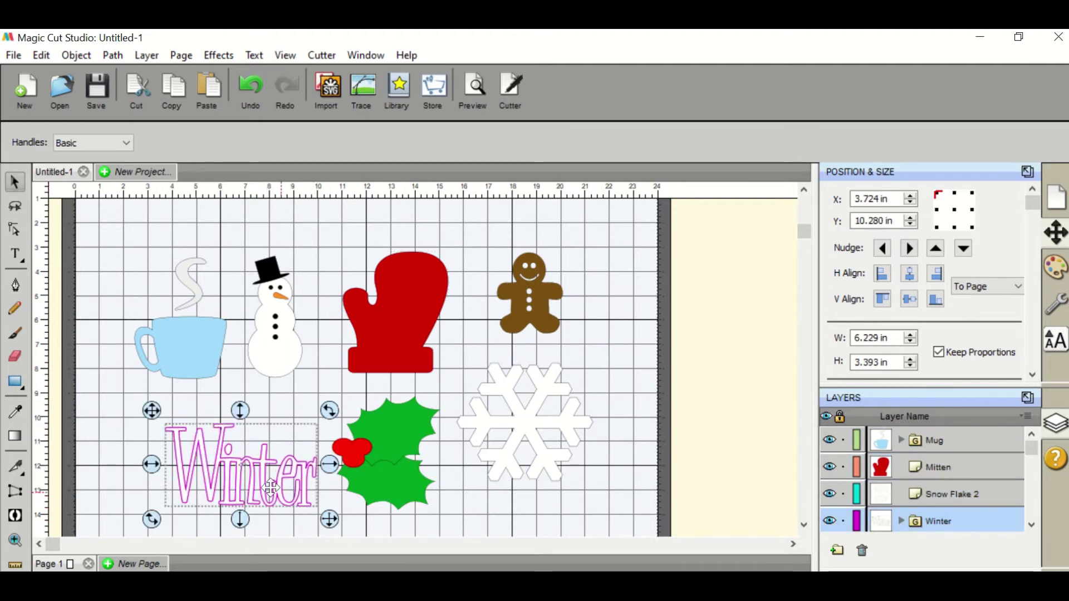
{"action": "mouse_move", "coordinate": [211, 426]}
{"action": "left_mouse_down"}
{"action": "mouse_move", "coordinate": [238, 452]}
{"action": "mouse_move", "coordinate": [212, 426]}
{"action": "left_mouse_up"}
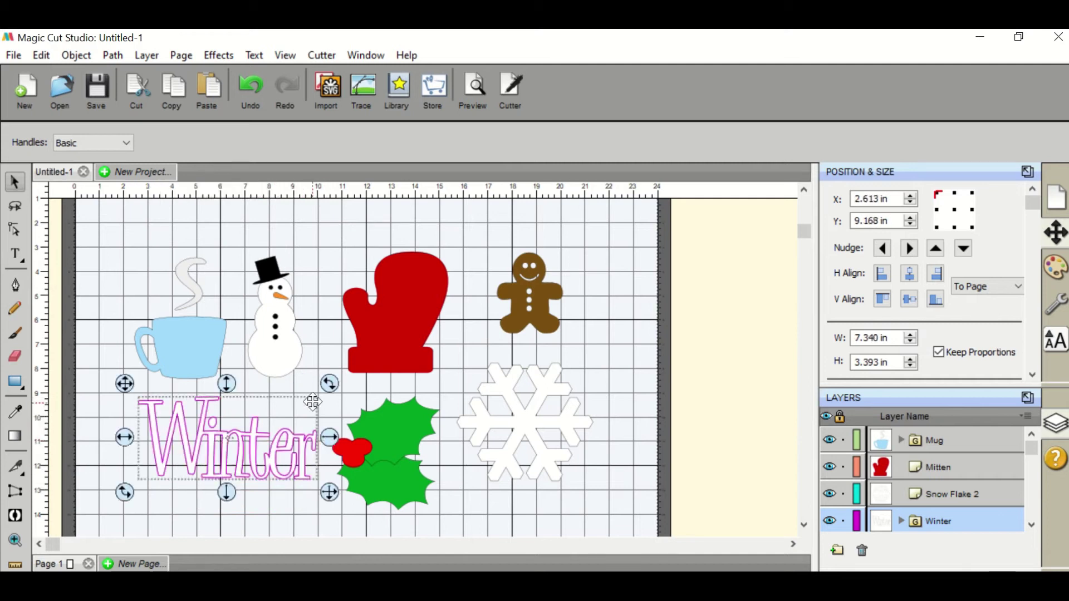
Widen the gingerbread man to about 4 in and nudge the snowflake and holly into place.
{"action": "left_click", "coordinate": [230, 308]}
{"action": "left_click_drag", "start_coordinate": [230, 271], "coordinate": [250, 400]}
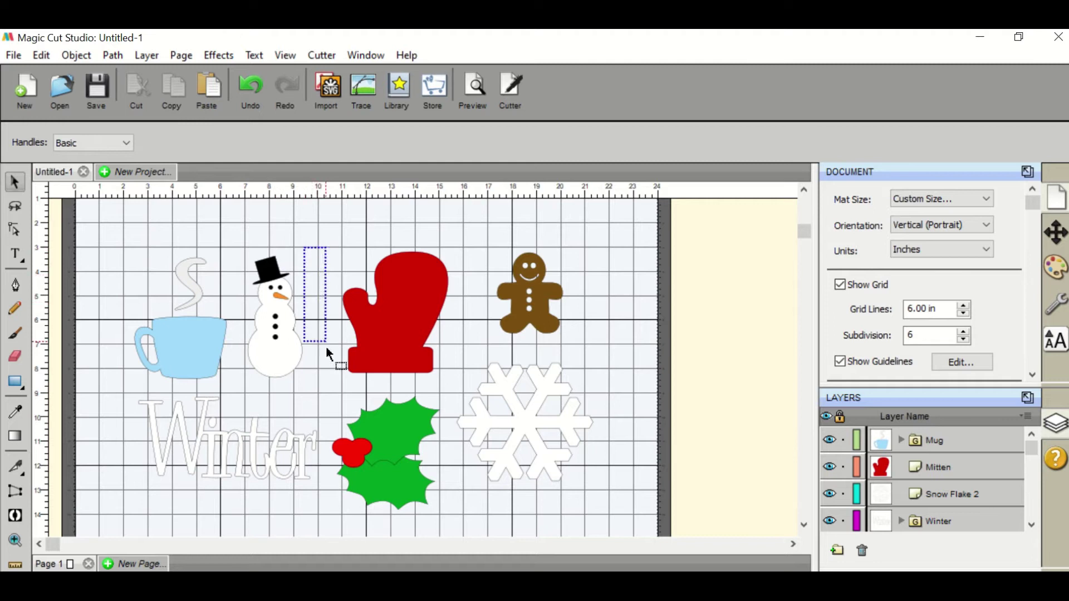
{"action": "left_click_drag", "start_coordinate": [328, 351], "coordinate": [335, 397]}
{"action": "left_click_drag", "start_coordinate": [445, 242], "coordinate": [496, 373]}
{"action": "left_click_drag", "start_coordinate": [537, 302], "coordinate": [511, 299]}
{"action": "left_click_drag", "start_coordinate": [561, 363], "coordinate": [586, 368]}
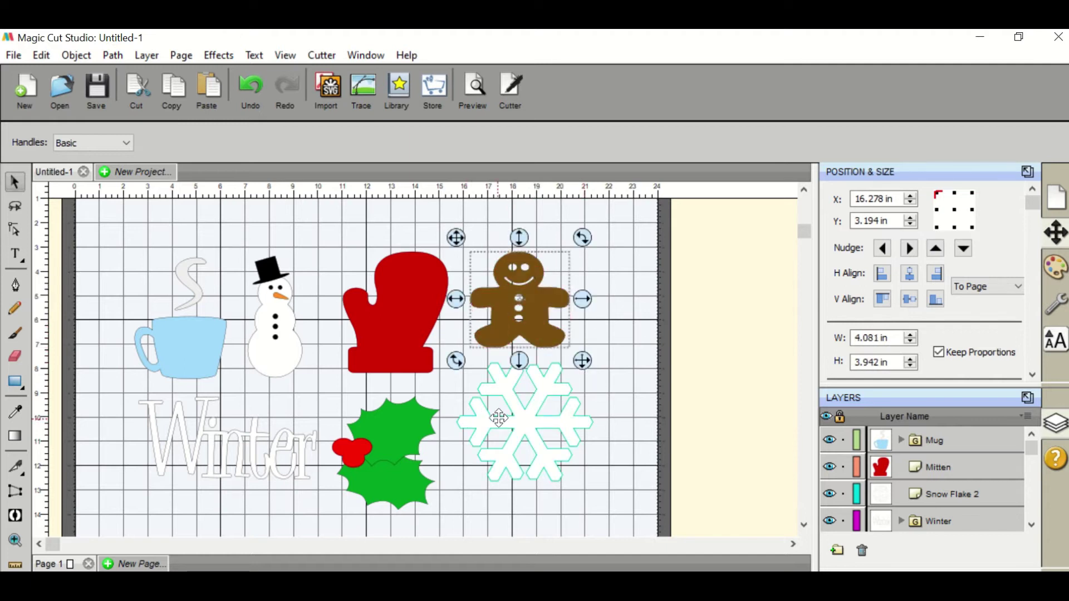
{"action": "left_click_drag", "start_coordinate": [504, 417], "coordinate": [512, 434]}
{"action": "left_click_drag", "start_coordinate": [419, 423], "coordinate": [424, 422]}
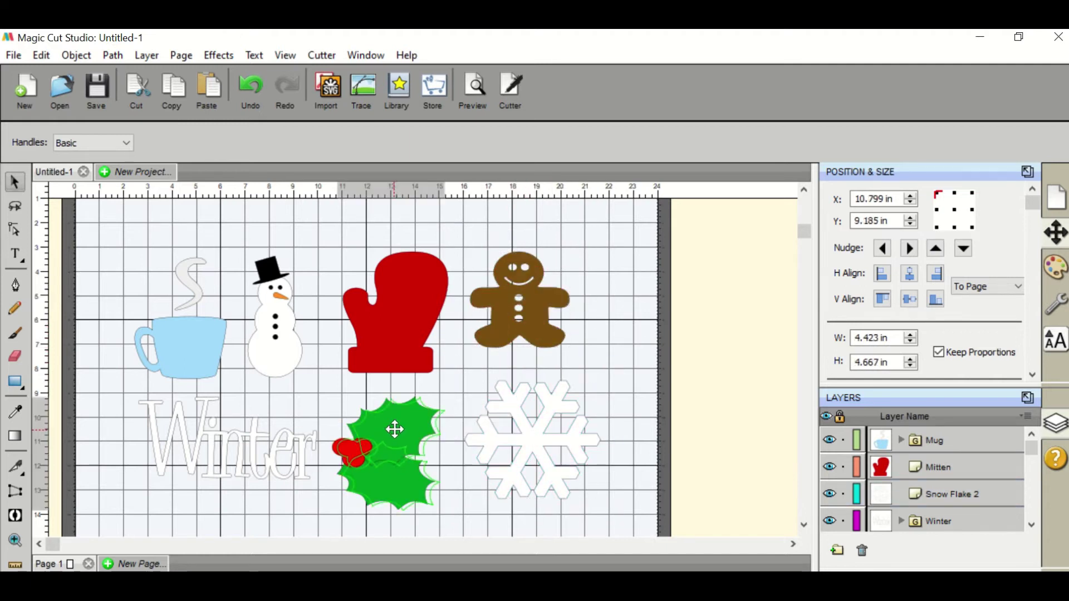
Preview the layout's cut lines before welding.
{"action": "left_click", "coordinate": [588, 295]}
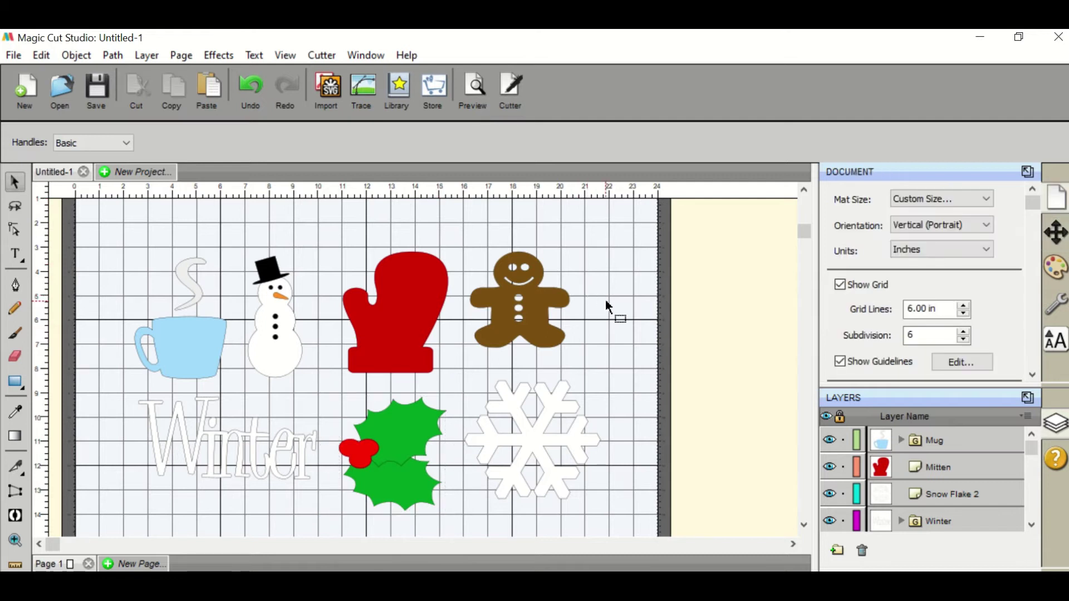
{"action": "left_click", "coordinate": [485, 87]}
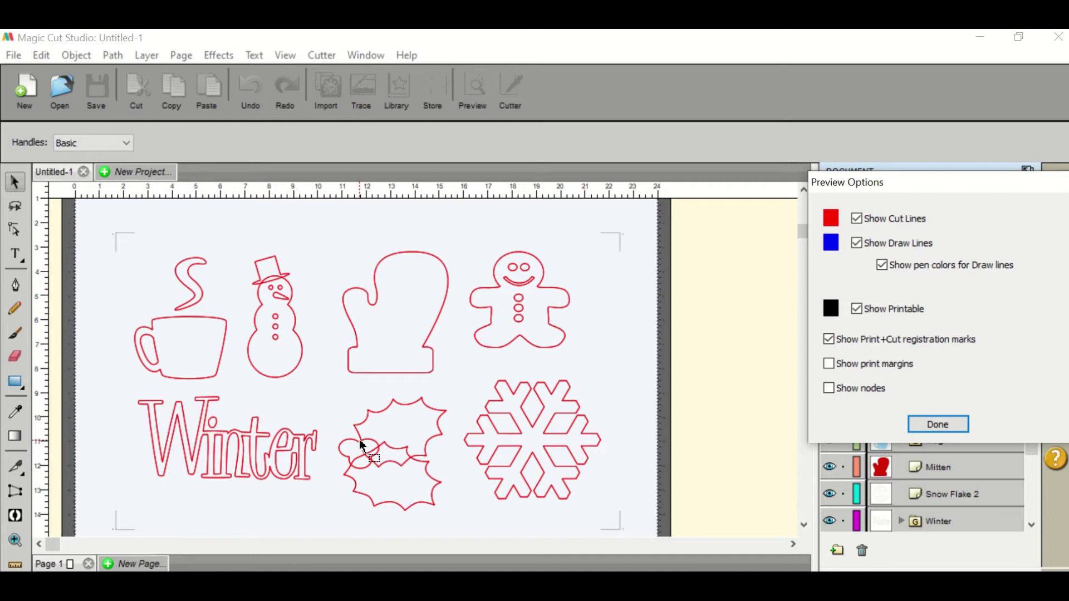
{"action": "left_click", "coordinate": [934, 425]}
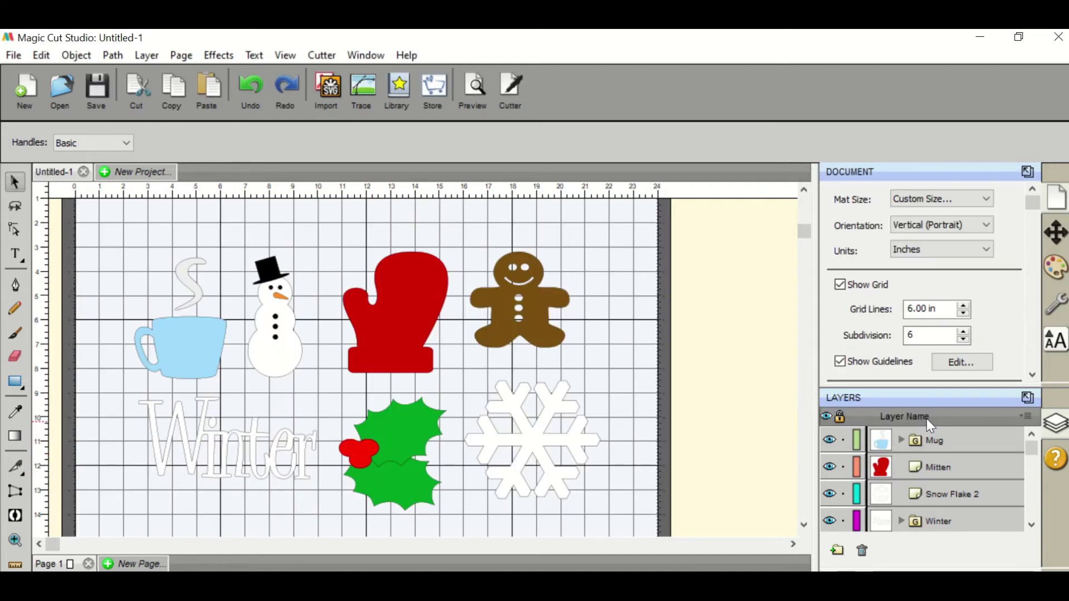
Tick Weld in the holly's Style settings and re-preview the cut lines to confirm a single outline.
{"action": "left_click", "coordinate": [383, 464]}
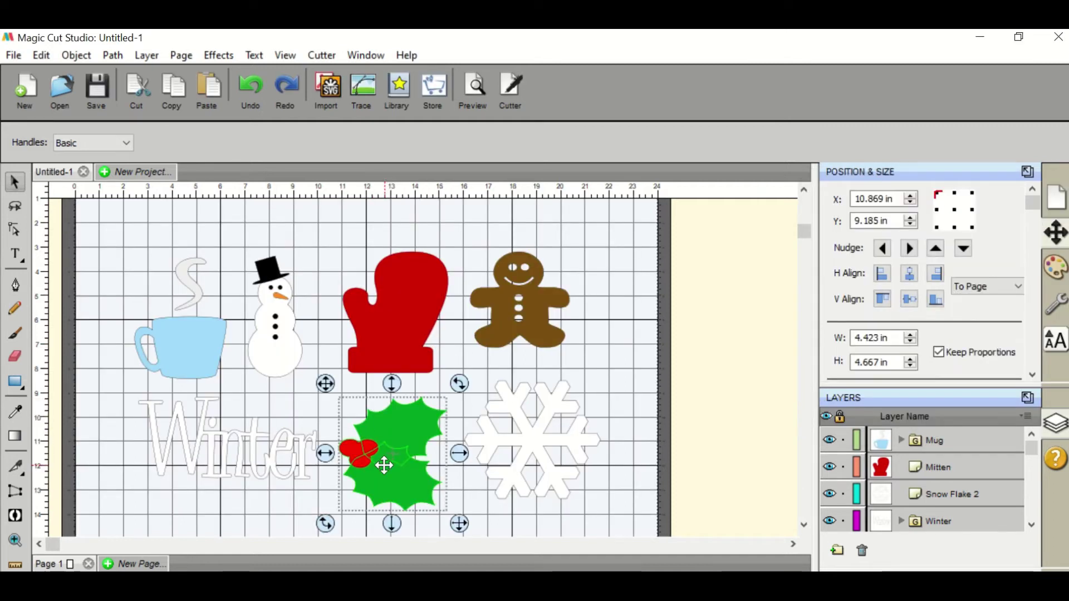
{"action": "left_click", "coordinate": [1061, 303]}
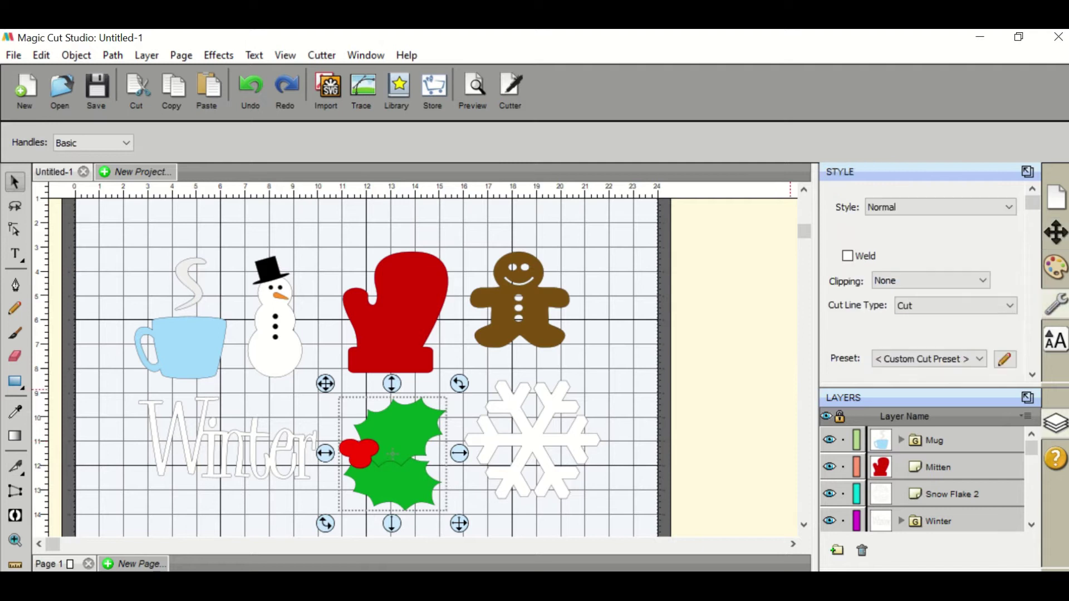
{"action": "left_click", "coordinate": [849, 257]}
{"action": "left_click", "coordinate": [559, 375]}
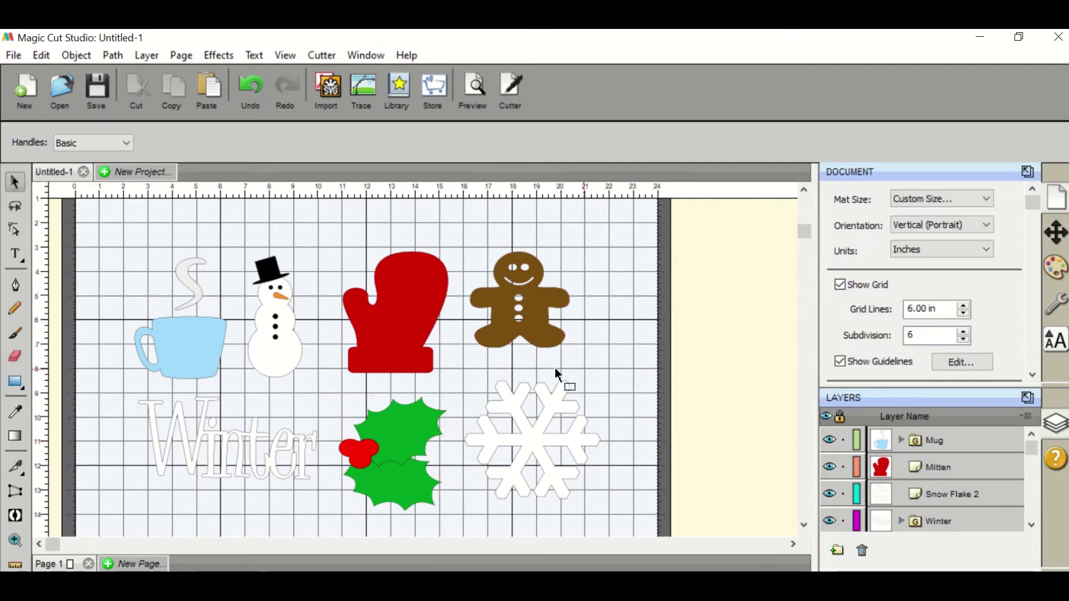
{"action": "left_click", "coordinate": [380, 444]}
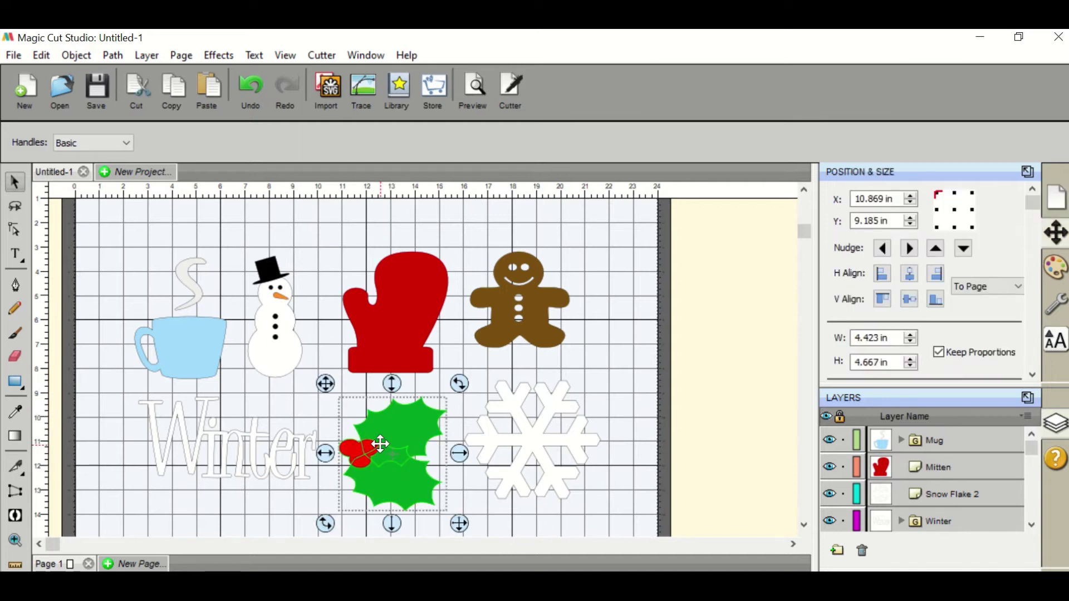
{"action": "left_click", "coordinate": [593, 389]}
{"action": "left_click", "coordinate": [476, 84]}
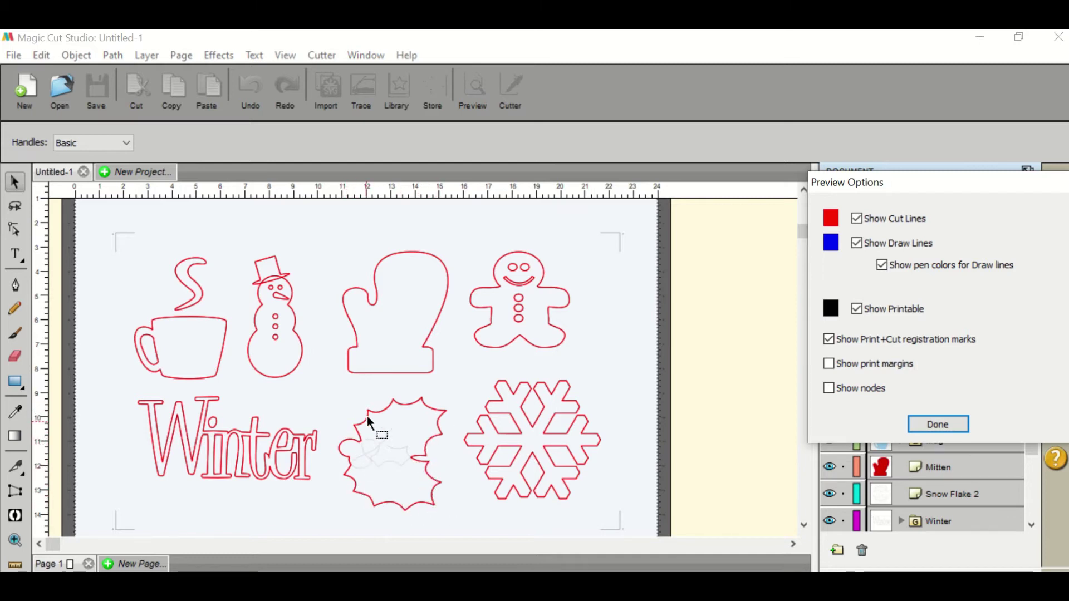
{"action": "left_click", "coordinate": [937, 425]}
{"action": "left_click", "coordinate": [401, 319]}
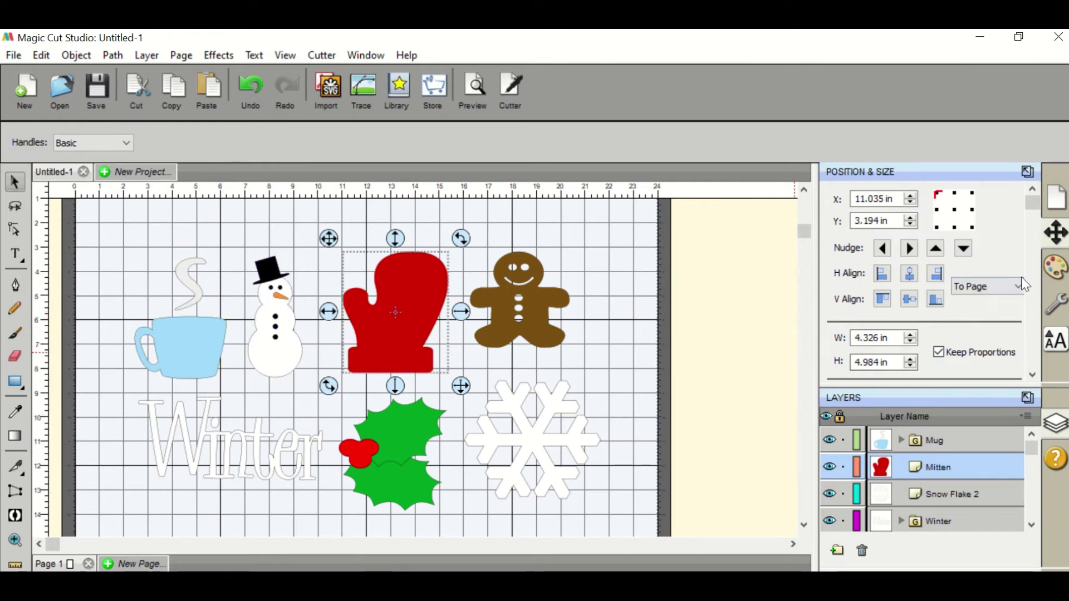
Fill the mitten with blue 0020FF, saving it as a custom colour.
{"action": "left_click", "coordinate": [1054, 266]}
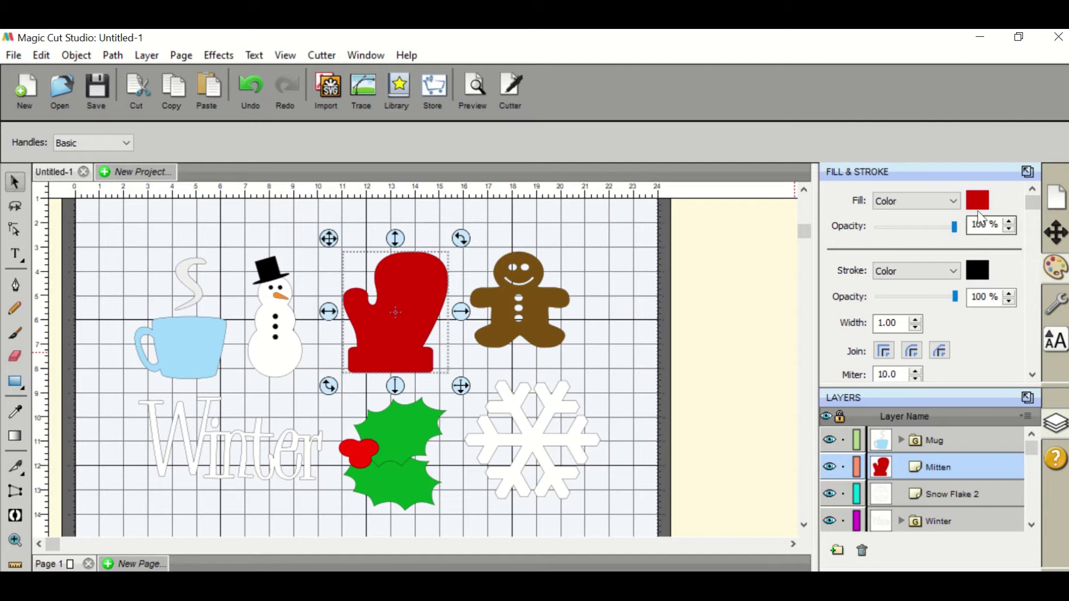
{"action": "left_click", "coordinate": [978, 200]}
{"action": "left_click", "coordinate": [532, 201]}
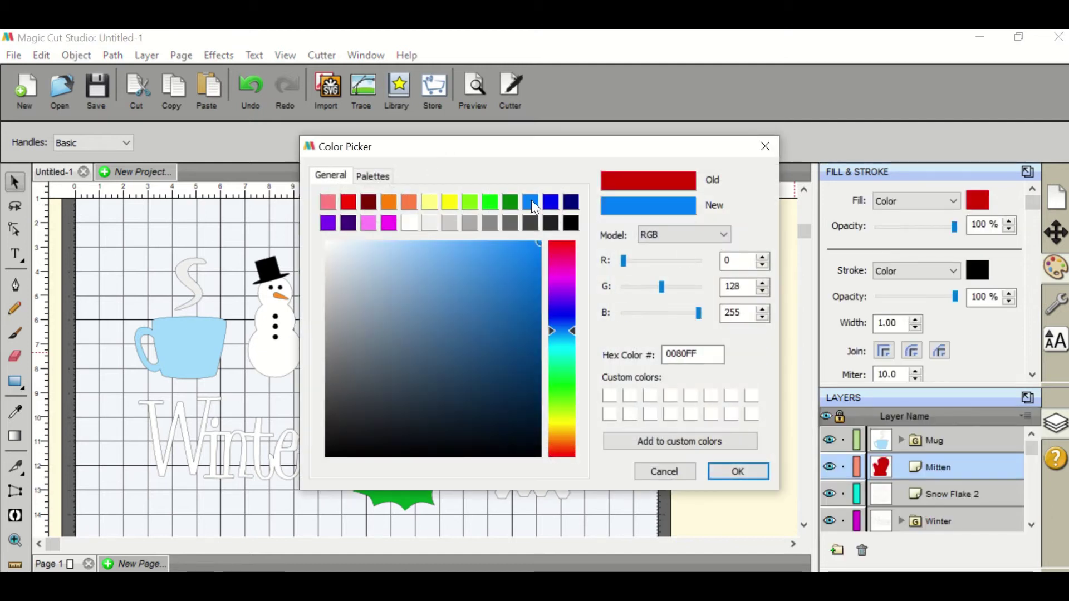
{"action": "mouse_move", "coordinate": [565, 258]}
{"action": "left_mouse_down"}
{"action": "mouse_move", "coordinate": [568, 401]}
{"action": "mouse_move", "coordinate": [569, 321]}
{"action": "left_mouse_up"}
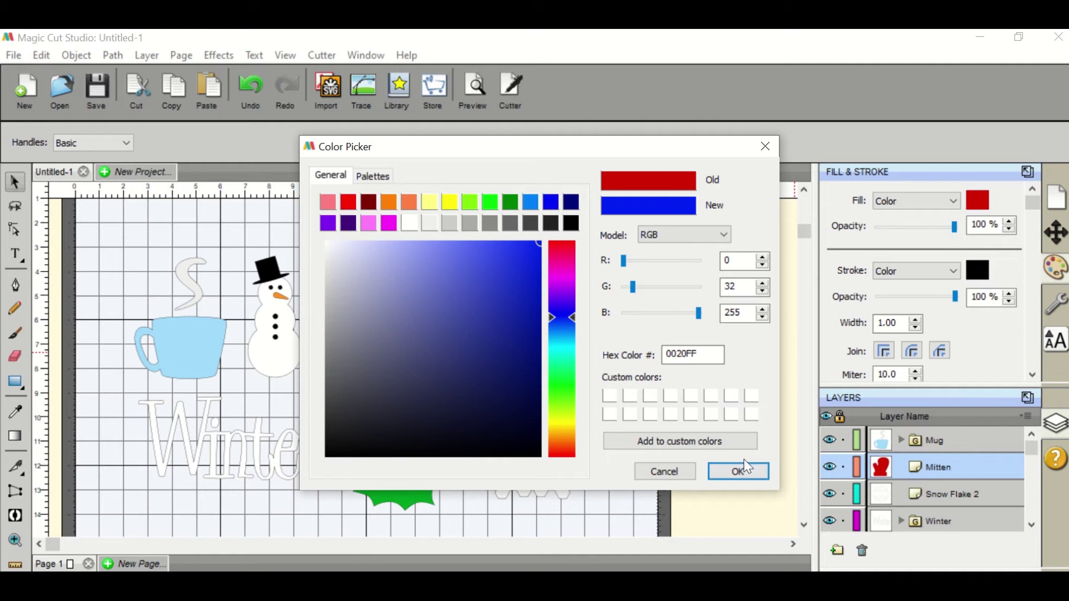
{"action": "left_click", "coordinate": [743, 445]}
{"action": "left_click", "coordinate": [721, 473]}
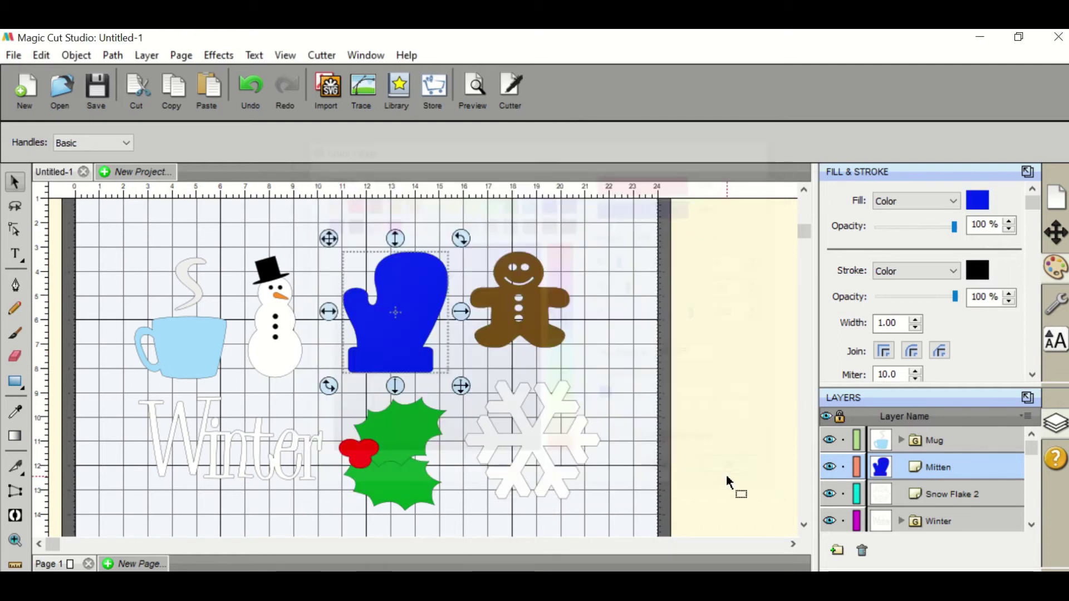
{"action": "left_click", "coordinate": [564, 284]}
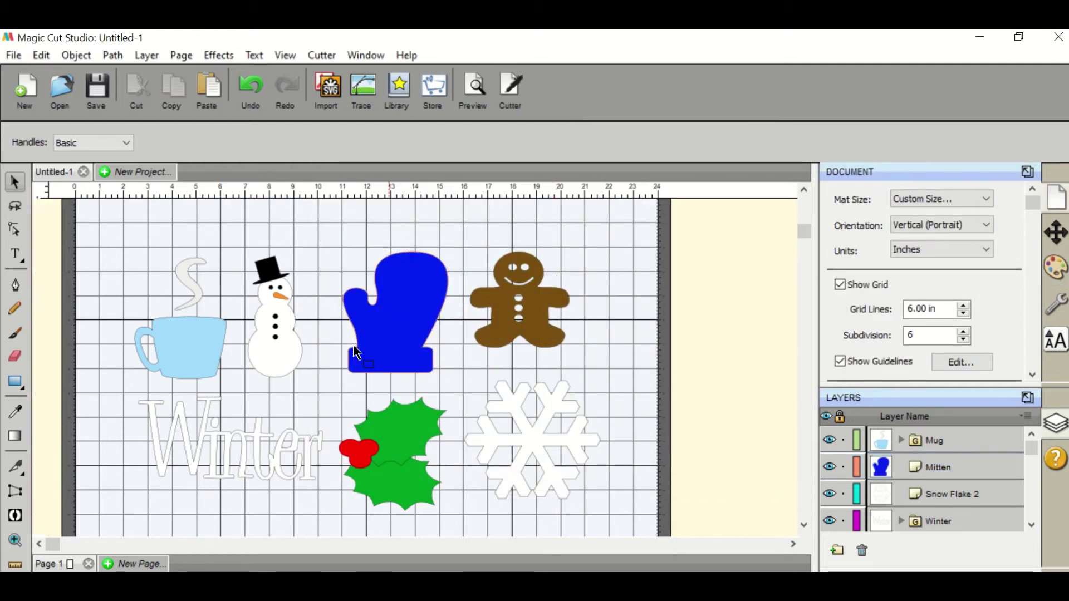
Set the snowflake's fill type to Pattern and preview the Leopard pattern on it.
{"action": "left_click", "coordinate": [533, 440]}
{"action": "left_click", "coordinate": [1056, 268]}
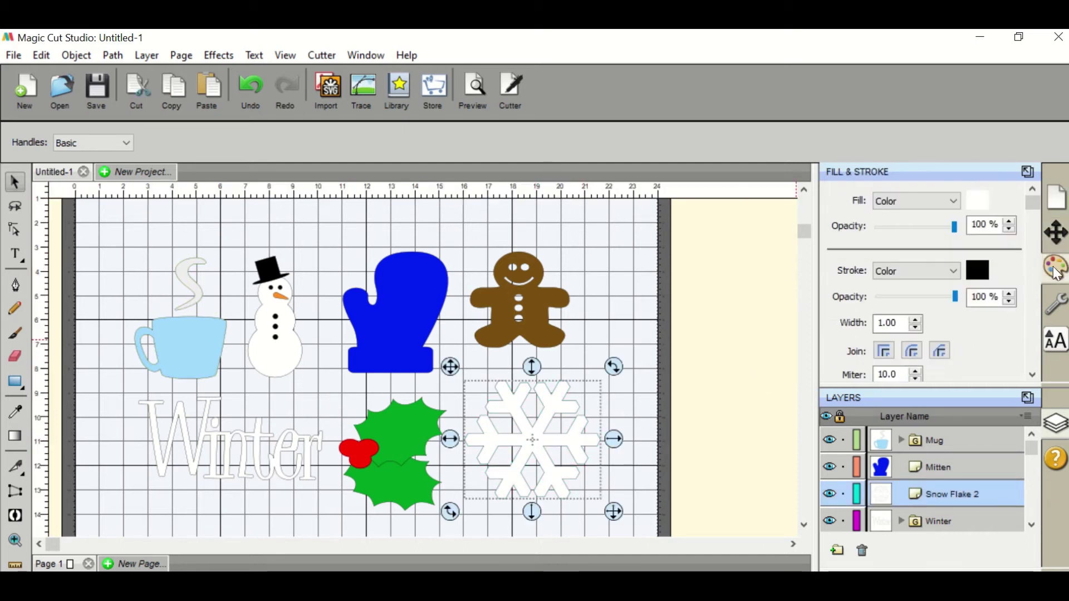
{"action": "left_click", "coordinate": [895, 200]}
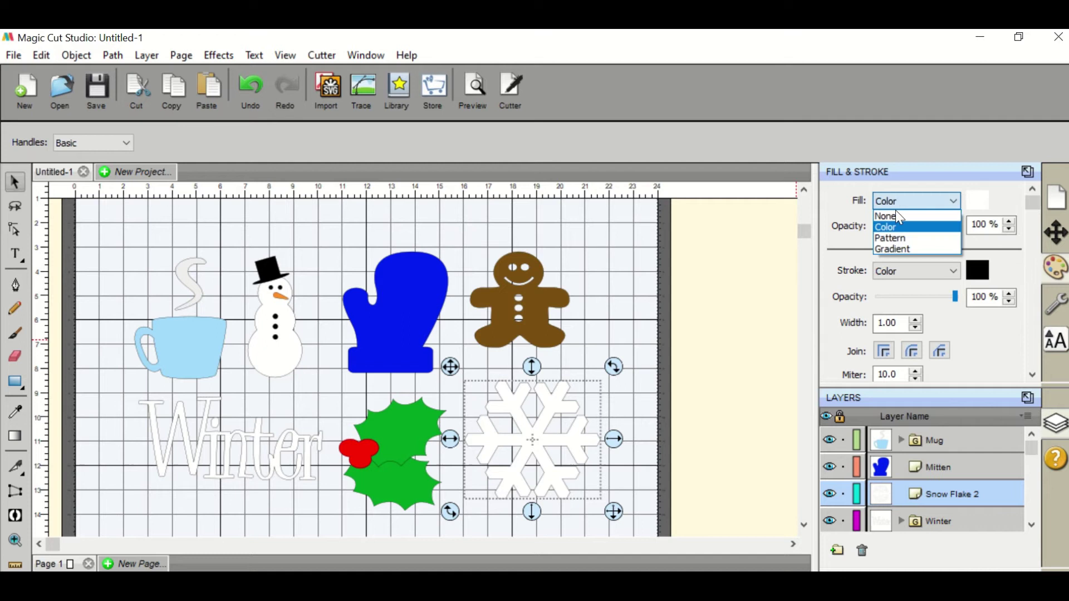
{"action": "left_click", "coordinate": [901, 238]}
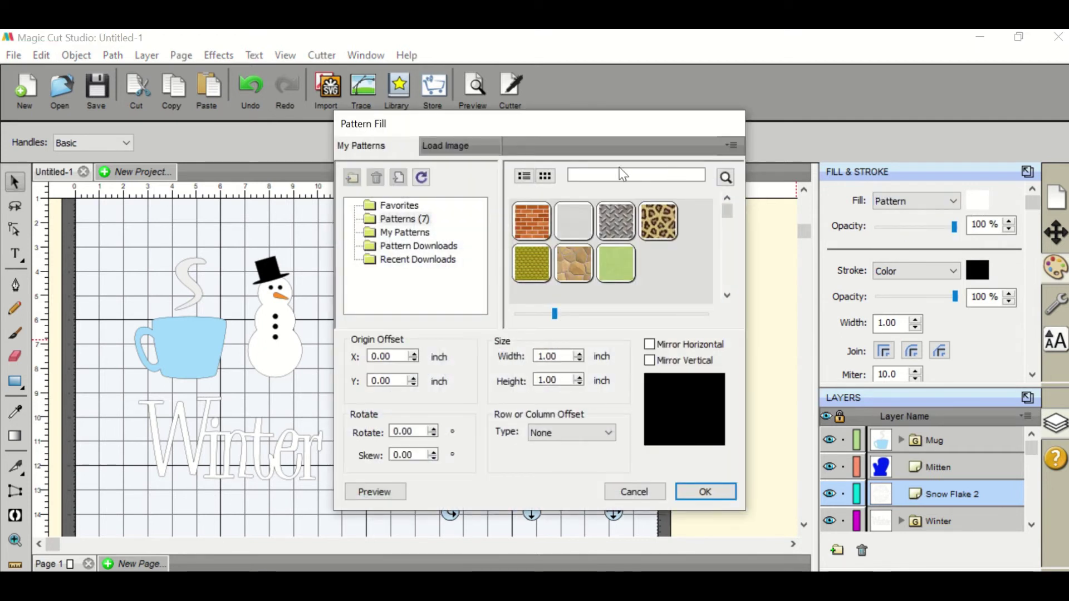
{"action": "left_click", "coordinate": [659, 221]}
{"action": "left_click_drag", "start_coordinate": [657, 126], "coordinate": [879, 103]}
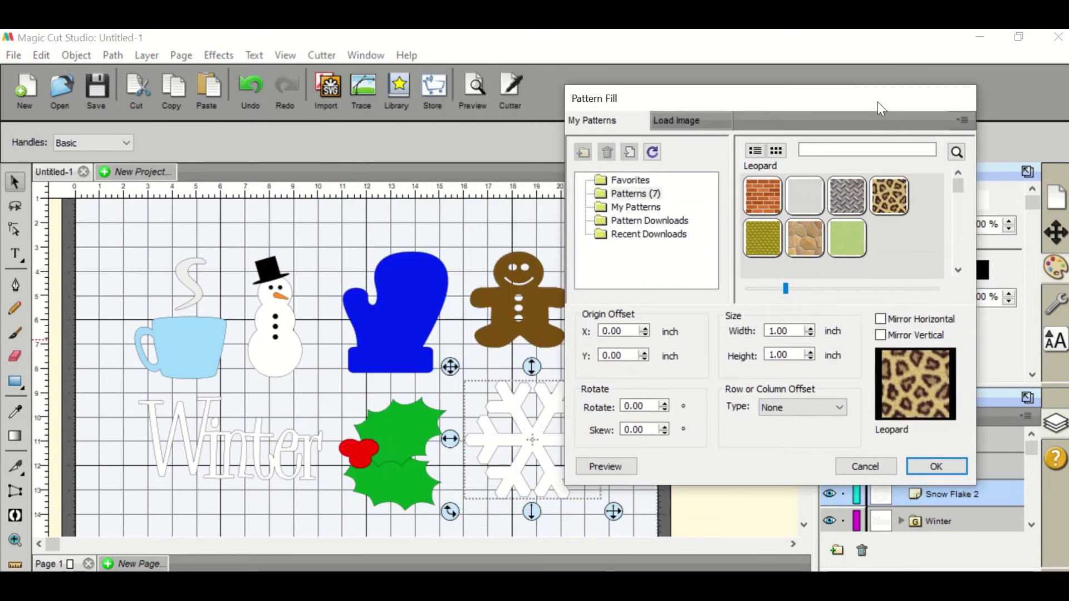
{"action": "left_click", "coordinate": [607, 464]}
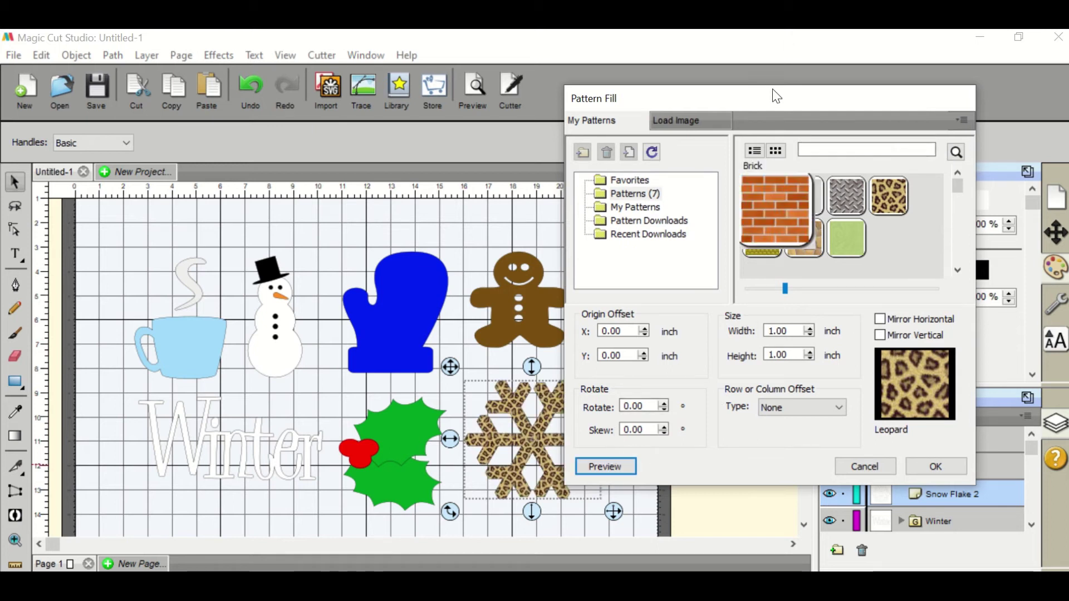
{"action": "left_click_drag", "start_coordinate": [777, 96], "coordinate": [813, 66]}
Load the FreeVector-Snowflake-Pattern image from Pictures as the custom pattern.
{"action": "left_click", "coordinate": [733, 92]}
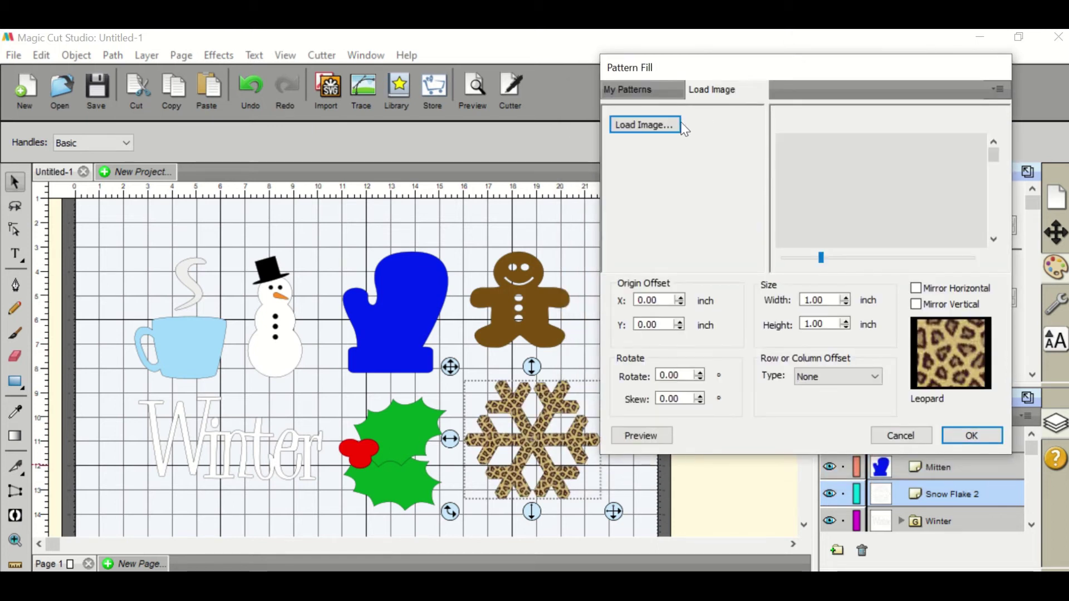
{"action": "left_click", "coordinate": [660, 124]}
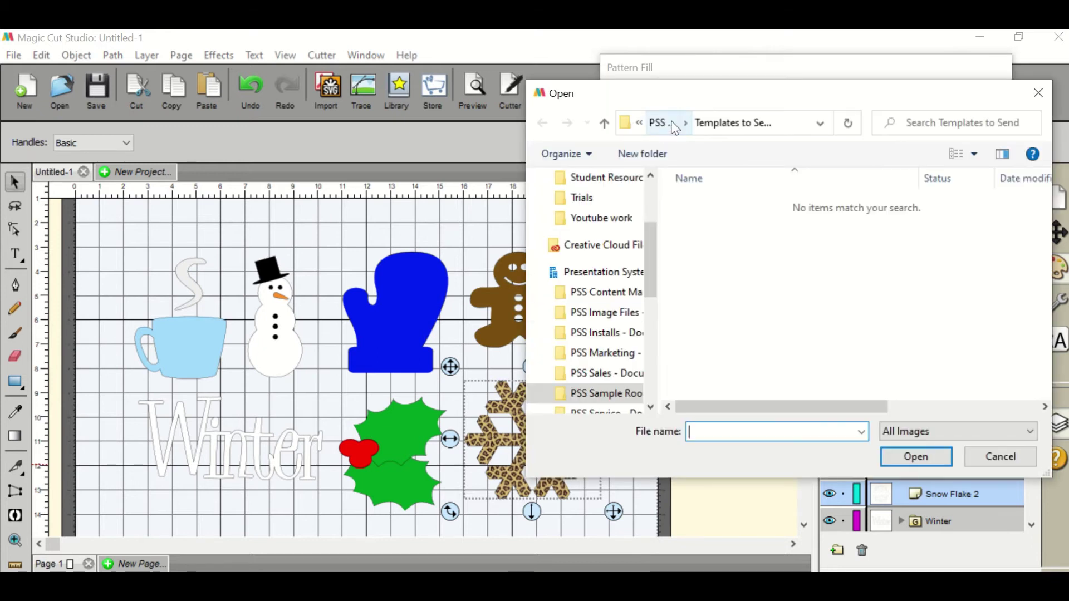
{"action": "scroll", "coordinate": [685, 379], "scroll_direction": "right", "scroll_amount": 2}
{"action": "scroll", "coordinate": [601, 279], "scroll_direction": "up", "scroll_amount": 1}
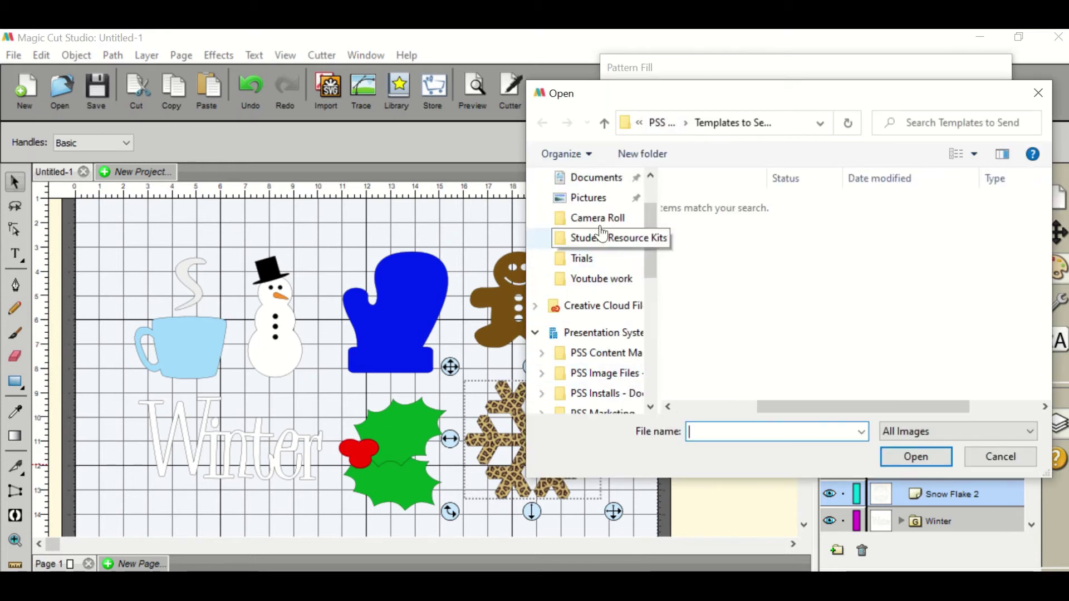
{"action": "left_click", "coordinate": [589, 198]}
{"action": "left_click", "coordinate": [808, 356]}
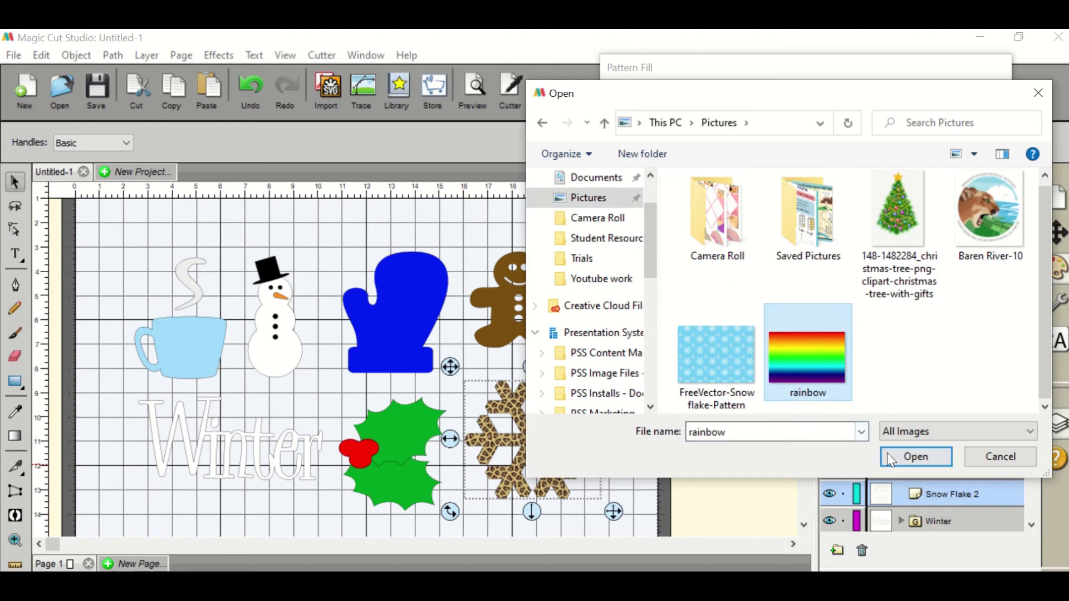
{"action": "left_click", "coordinate": [718, 374]}
{"action": "left_click", "coordinate": [920, 462]}
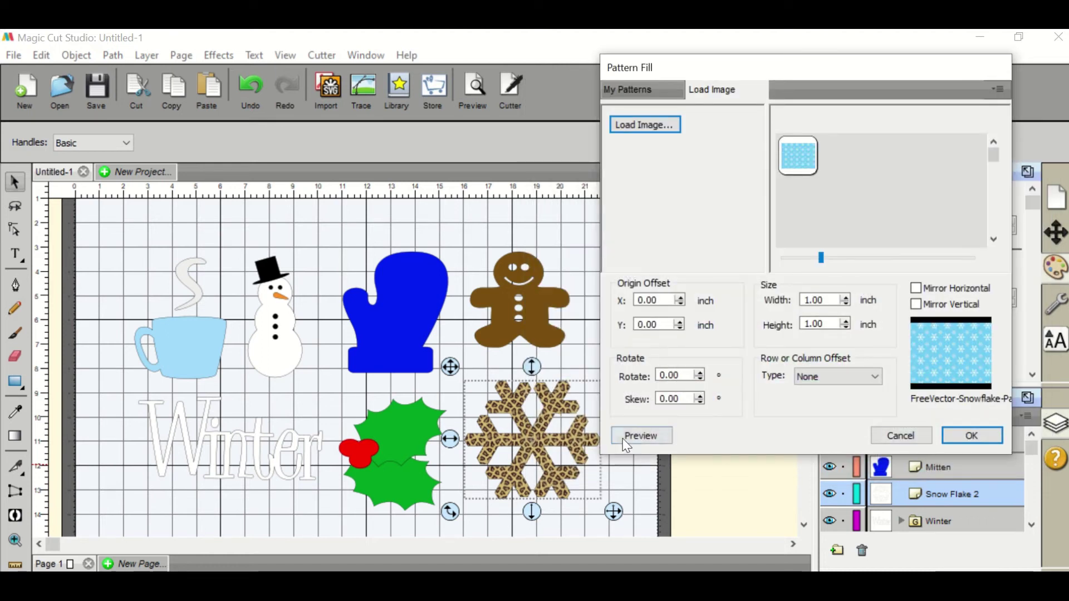
Widen the snowflake pattern tiles to 2.70 inches, previewing the fill along the way.
{"action": "left_click", "coordinate": [629, 438]}
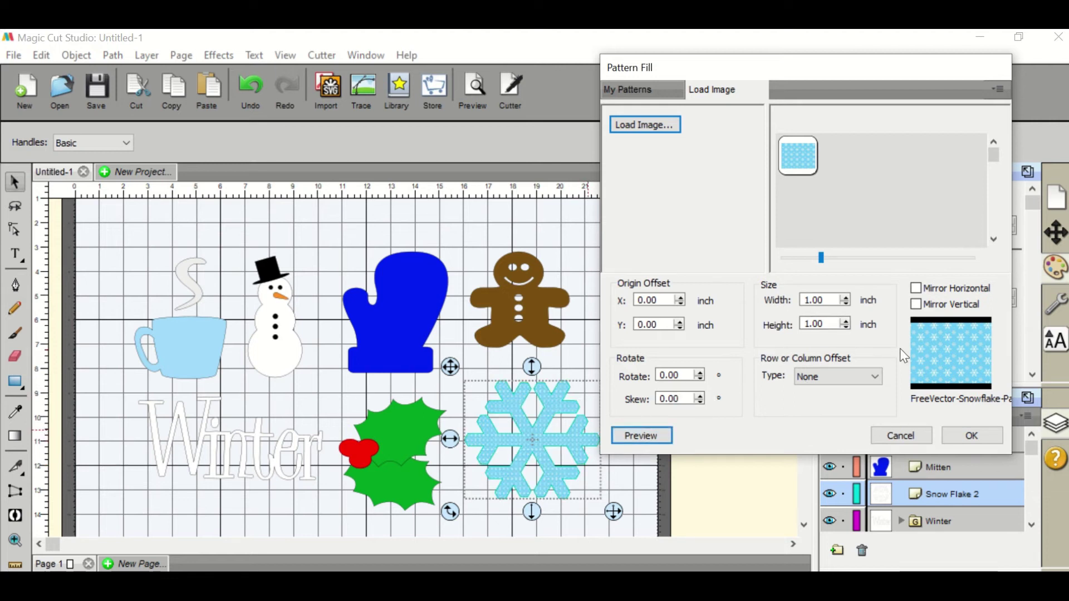
{"action": "left_click", "coordinate": [845, 297]}
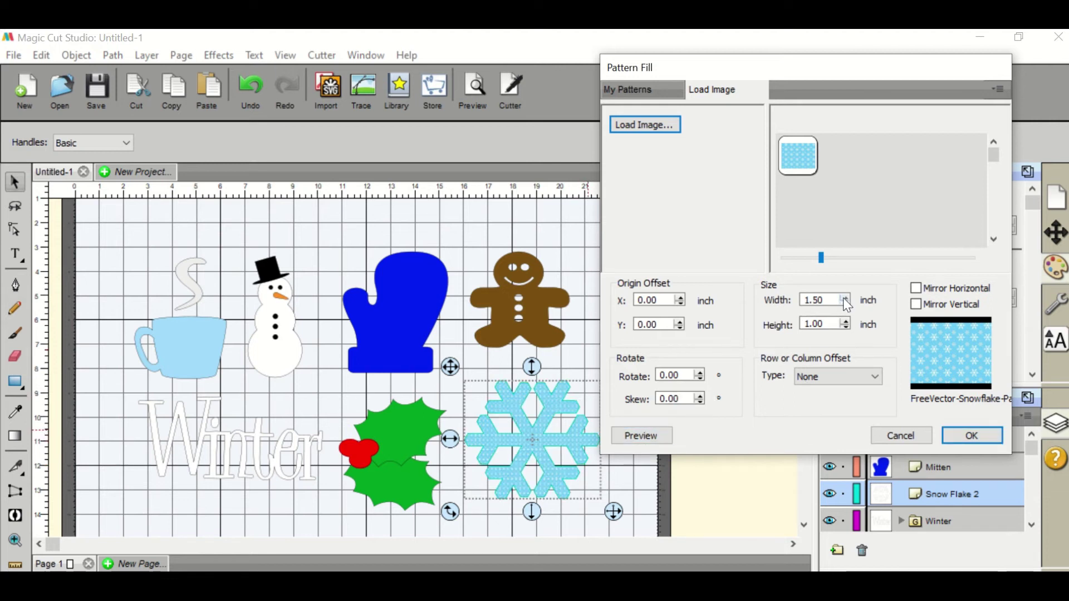
{"action": "left_click", "coordinate": [845, 297]}
{"action": "left_click", "coordinate": [641, 435]}
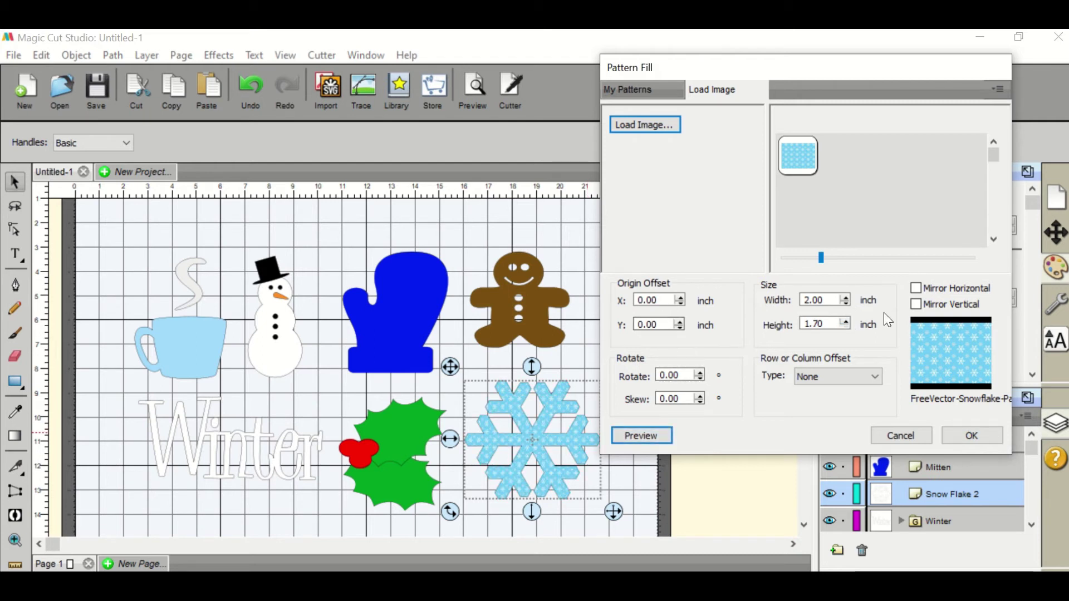
{"action": "left_click", "coordinate": [845, 297]}
{"action": "left_click", "coordinate": [846, 298]}
{"action": "left_click", "coordinate": [846, 298]}
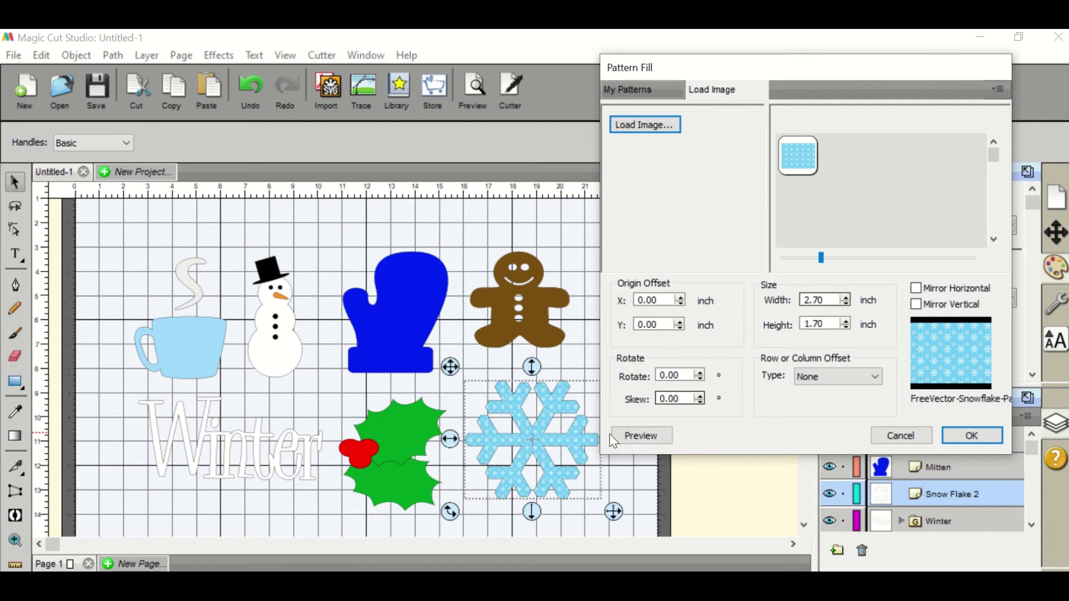
{"action": "left_click", "coordinate": [629, 436]}
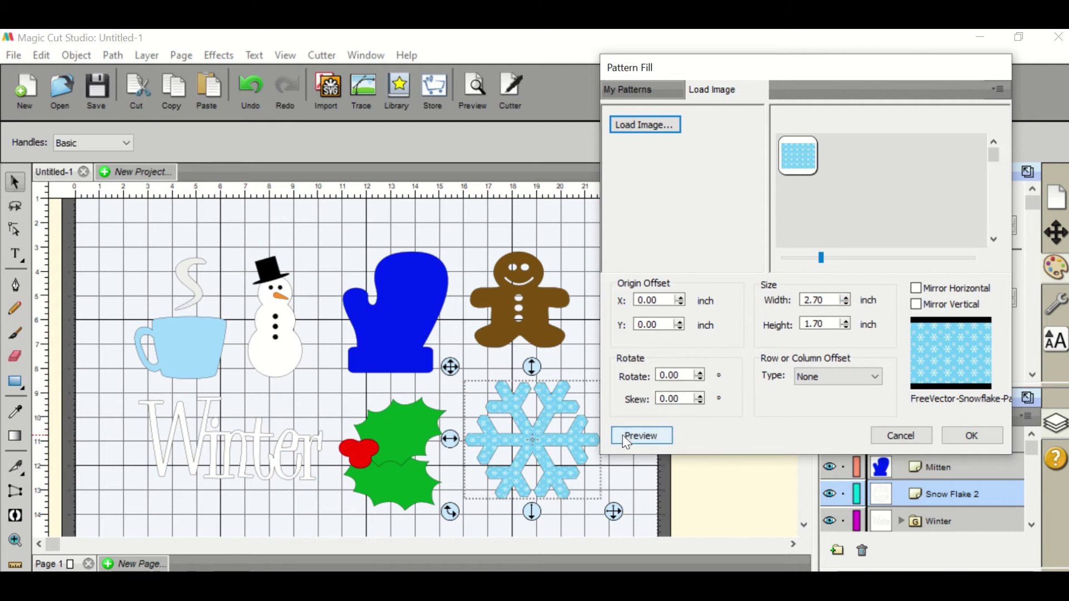
Rotate the pattern to 75 degrees without mirroring and apply the fill to the snowflake.
{"action": "left_click", "coordinate": [925, 310]}
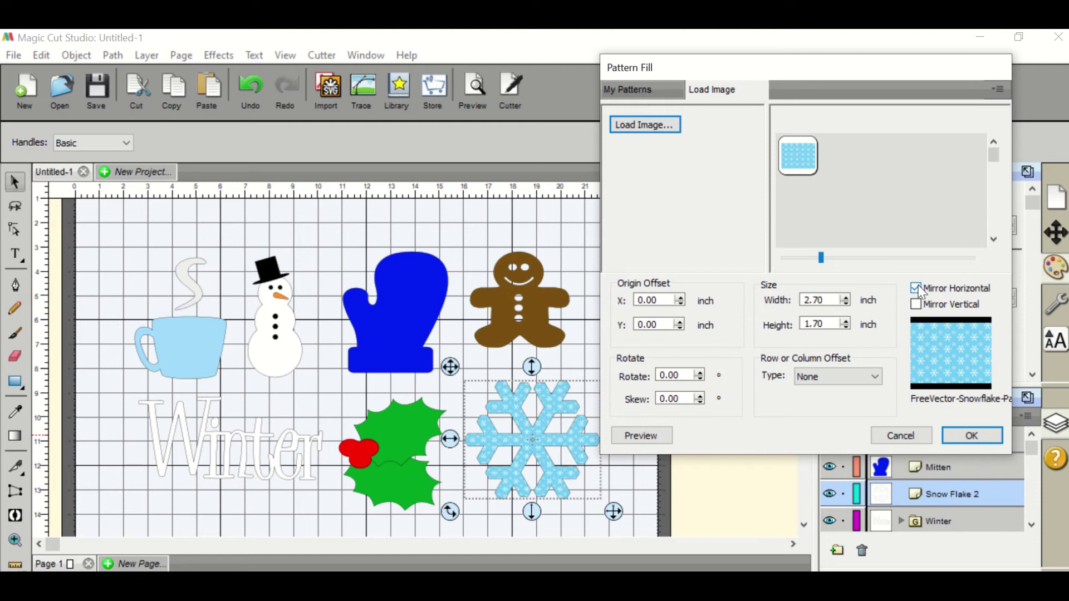
{"action": "left_click", "coordinate": [917, 288]}
{"action": "left_click", "coordinate": [699, 372]}
{"action": "left_click", "coordinate": [699, 372]}
{"action": "left_click", "coordinate": [700, 372]}
{"action": "left_click", "coordinate": [700, 372]}
{"action": "left_click", "coordinate": [700, 372]}
{"action": "left_click", "coordinate": [634, 434]}
{"action": "left_click", "coordinate": [700, 372]}
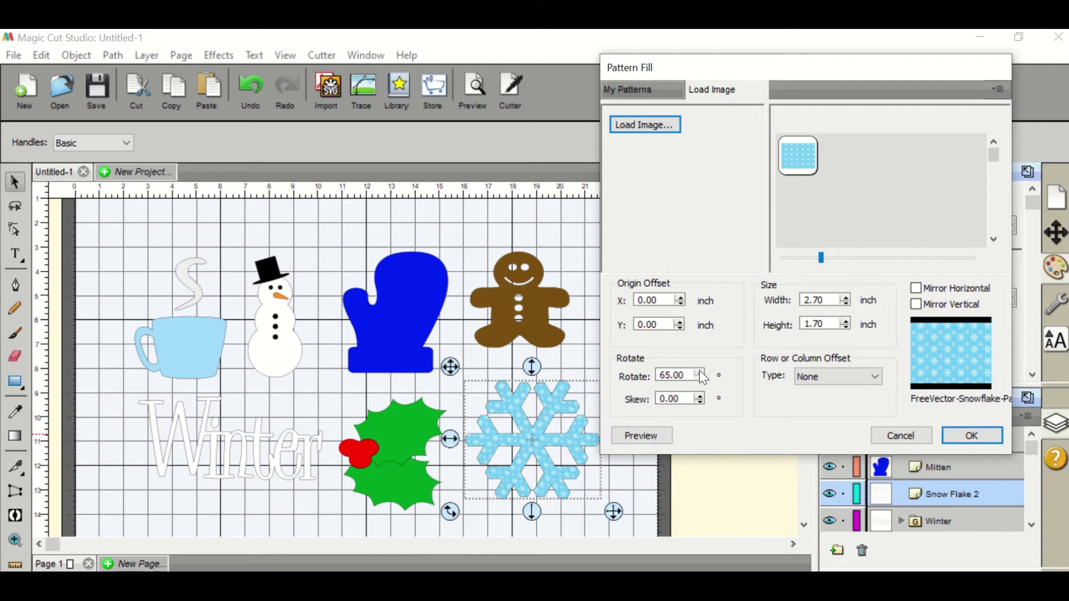
{"action": "left_click", "coordinate": [700, 372]}
{"action": "left_click", "coordinate": [700, 372]}
{"action": "left_click", "coordinate": [700, 372]}
{"action": "left_click", "coordinate": [700, 372]}
{"action": "left_click", "coordinate": [700, 372]}
{"action": "left_click", "coordinate": [646, 436]}
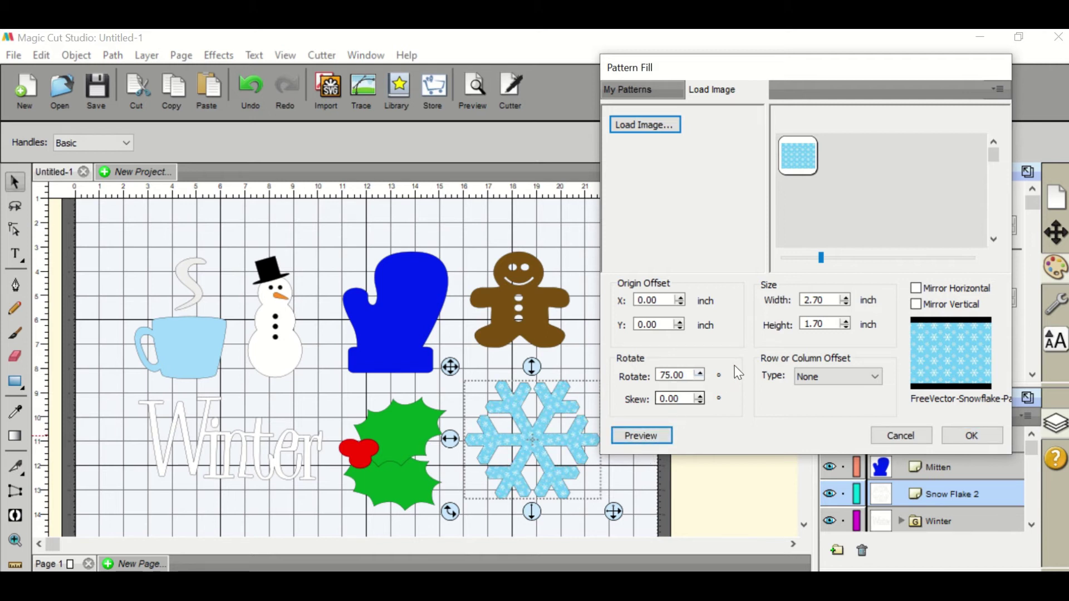
{"action": "left_click", "coordinate": [972, 437]}
Place a new Arial text object reading 'Snowflakes' beneath the holly and Winter word art.
{"action": "left_click", "coordinate": [672, 400]}
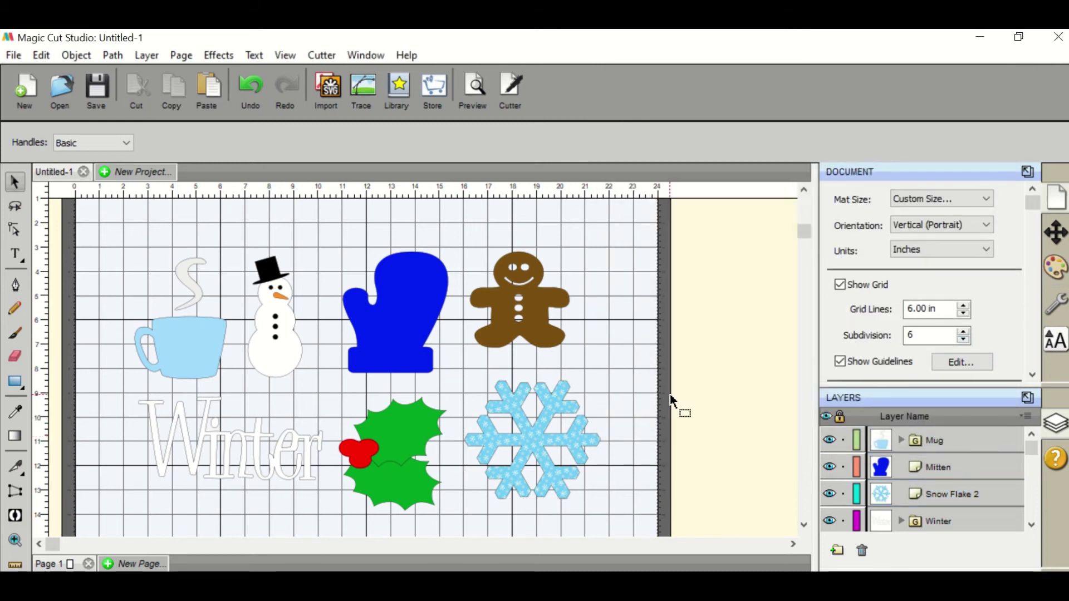
{"action": "scroll", "coordinate": [352, 283], "scroll_direction": "down", "scroll_amount": 8}
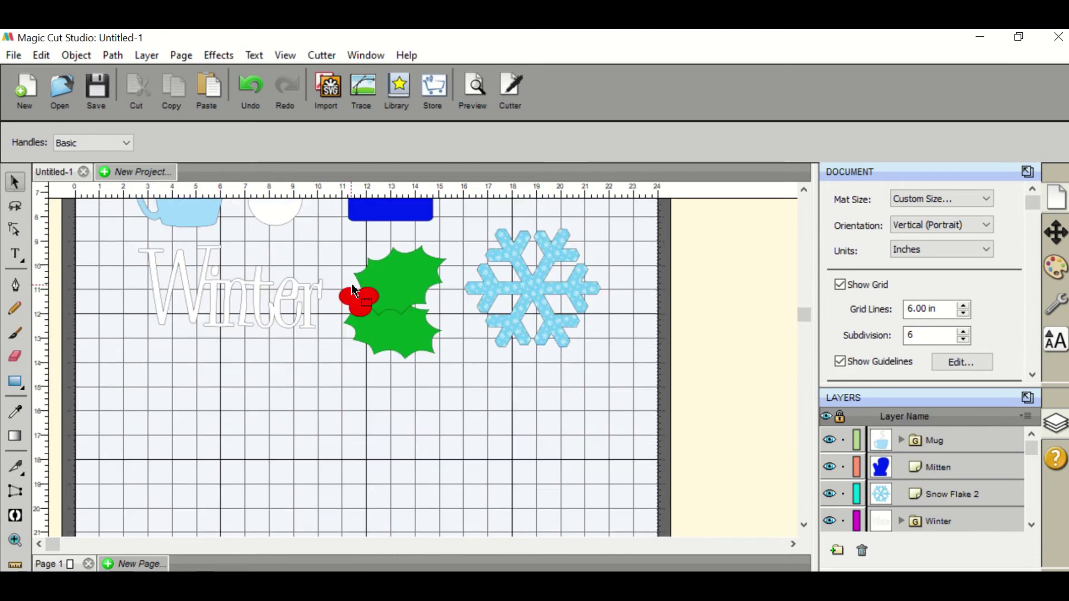
{"action": "left_click", "coordinate": [14, 256]}
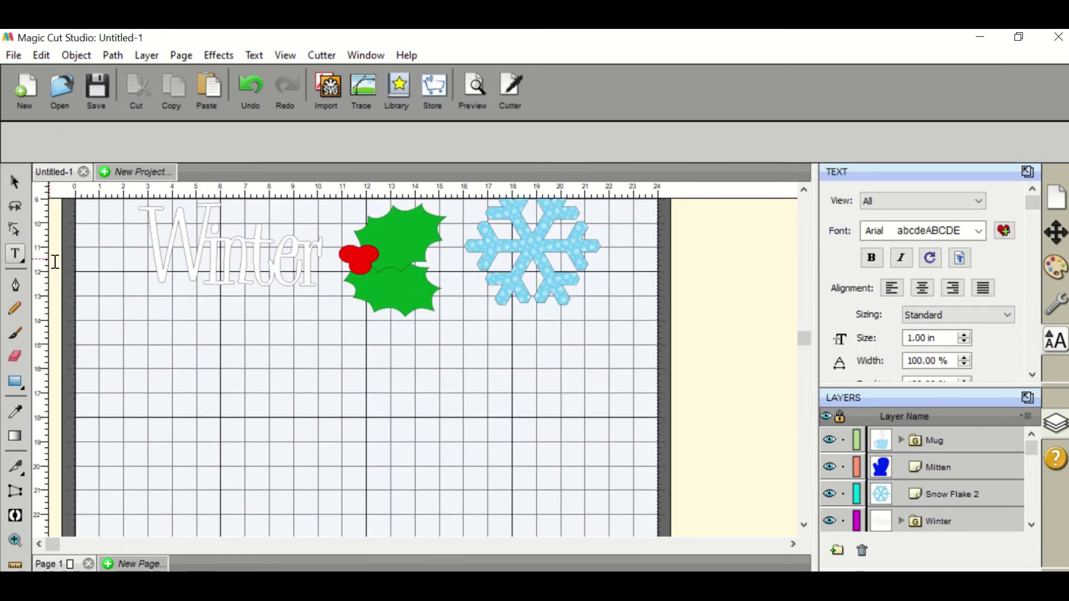
{"action": "left_click", "coordinate": [187, 355]}
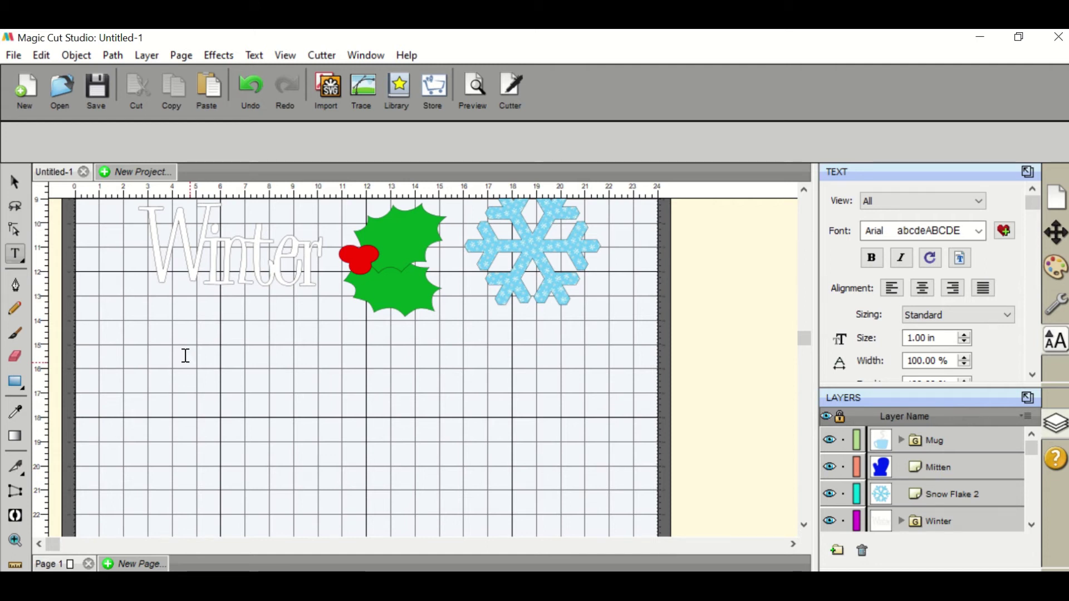
{"action": "type", "text": "Snowflakes"}
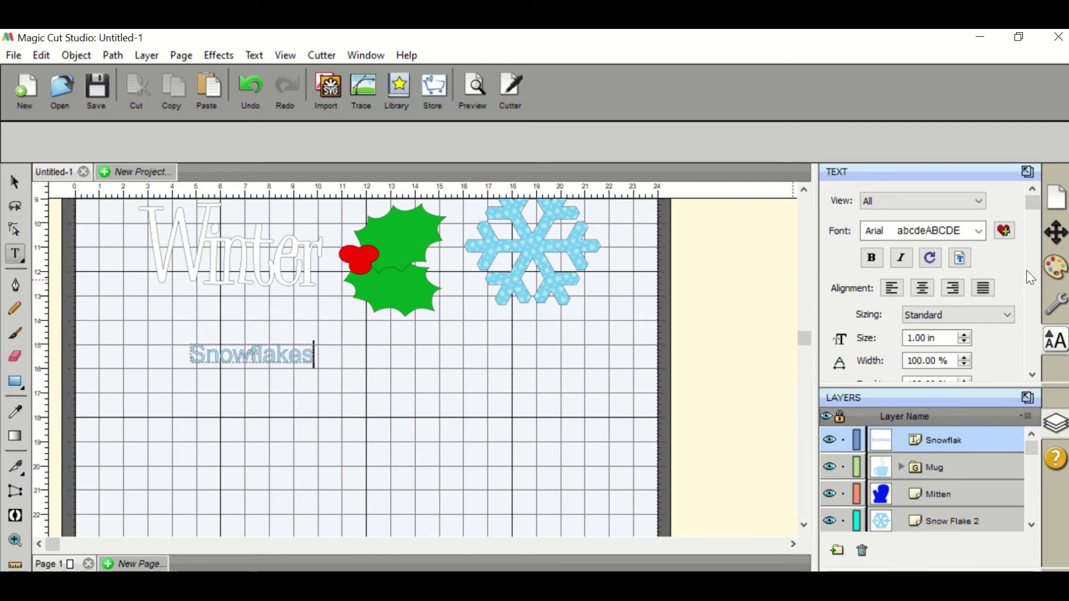
Scale the Snowflakes text up and stretch it wider across the mat, shifting it slightly left.
{"action": "left_click", "coordinate": [340, 359]}
{"action": "left_click", "coordinate": [15, 182]}
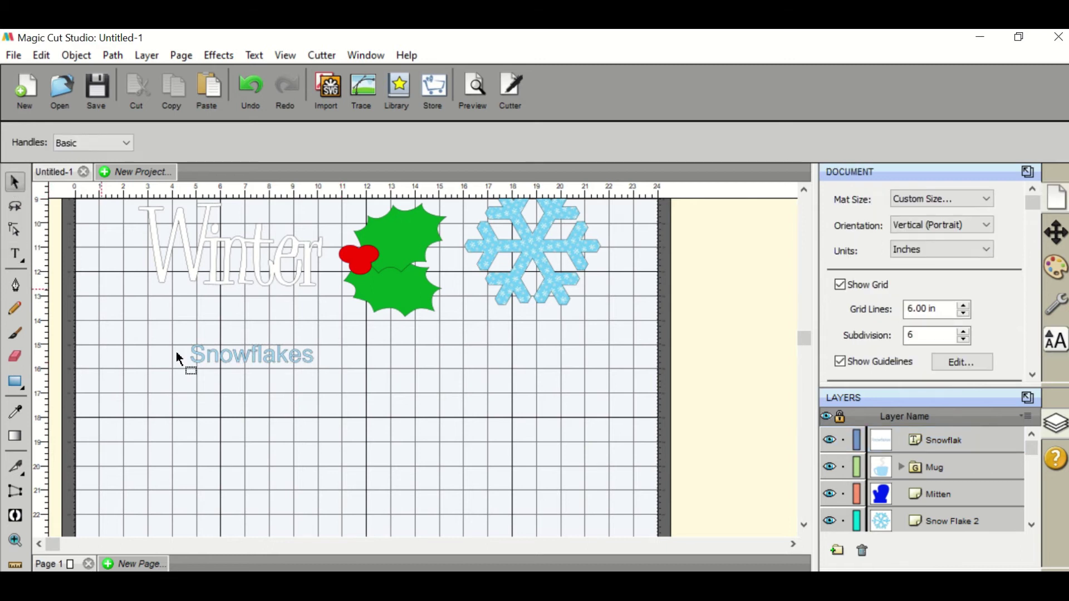
{"action": "left_click", "coordinate": [245, 355]}
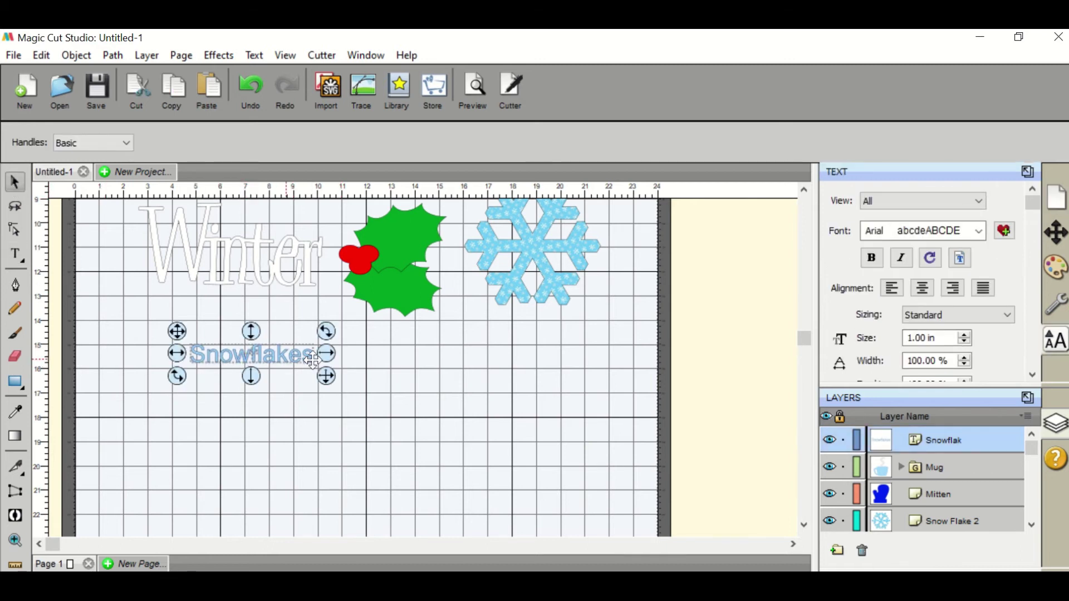
{"action": "left_click_drag", "start_coordinate": [330, 374], "coordinate": [574, 444]}
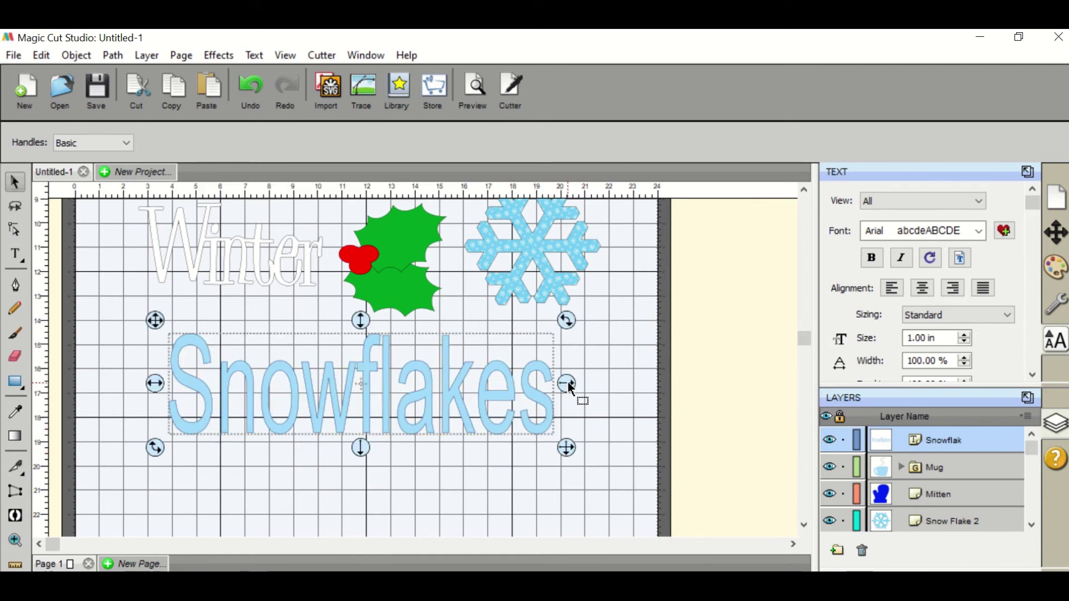
{"action": "left_click_drag", "start_coordinate": [568, 383], "coordinate": [597, 384]}
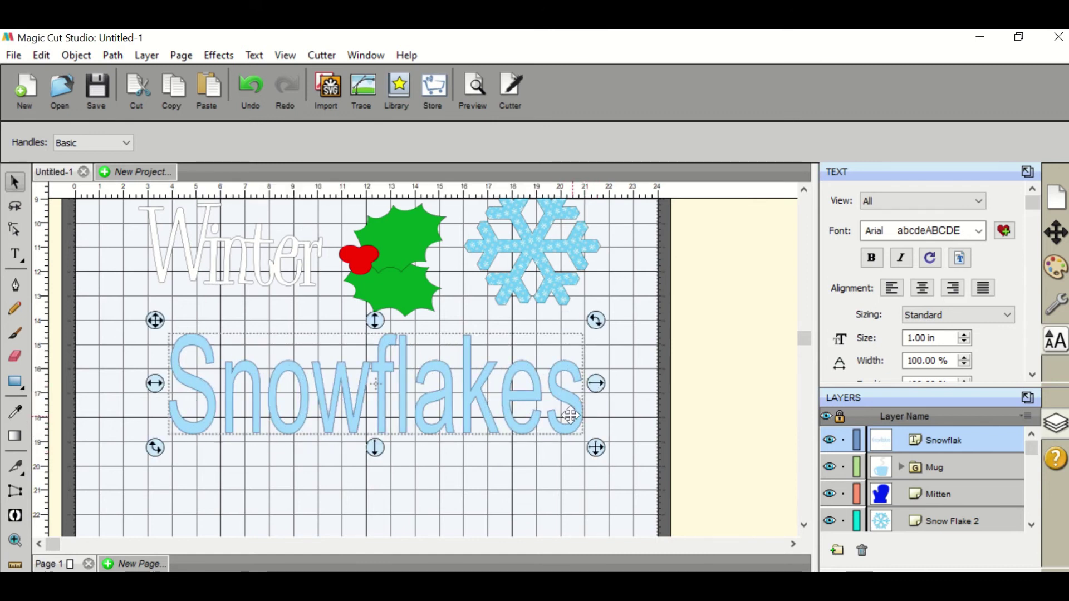
{"action": "left_click", "coordinate": [1046, 272]}
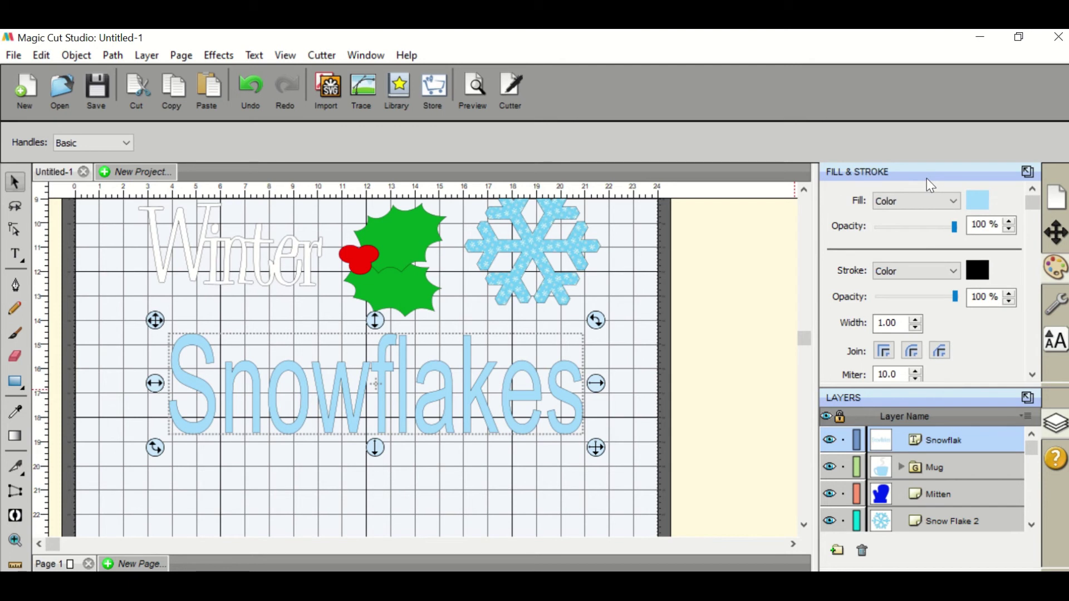
{"action": "left_click_drag", "start_coordinate": [530, 374], "coordinate": [518, 374]}
{"action": "left_click", "coordinate": [640, 326]}
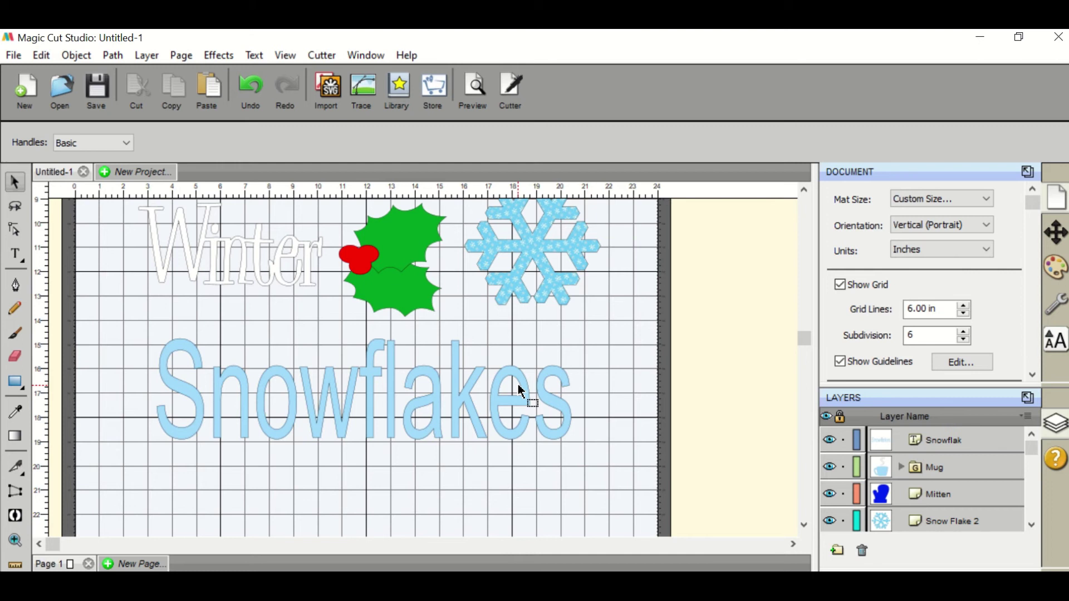
Recolour the Snowflakes text fill from light blue to hex 0000FF via Fill & Stroke.
{"action": "left_click", "coordinate": [518, 385]}
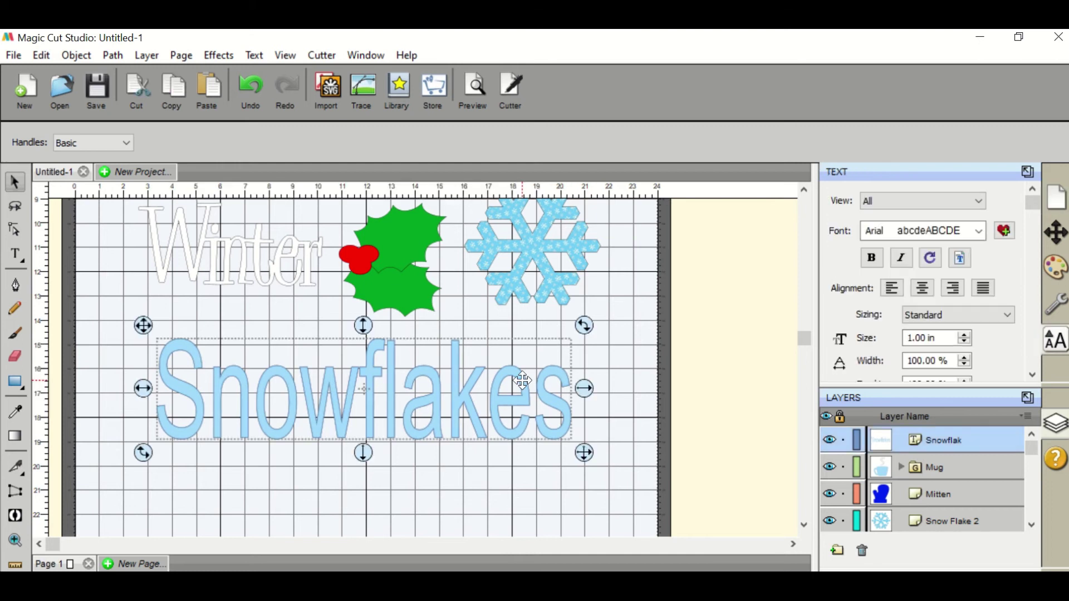
{"action": "left_click", "coordinate": [1057, 270]}
{"action": "left_click", "coordinate": [979, 200]}
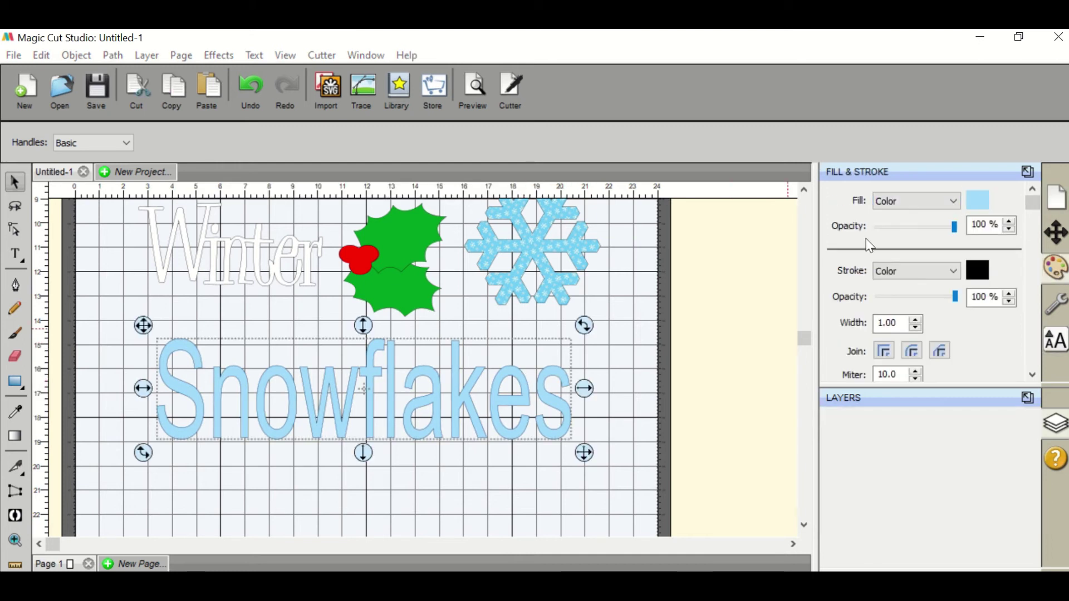
{"action": "left_click", "coordinate": [551, 202]}
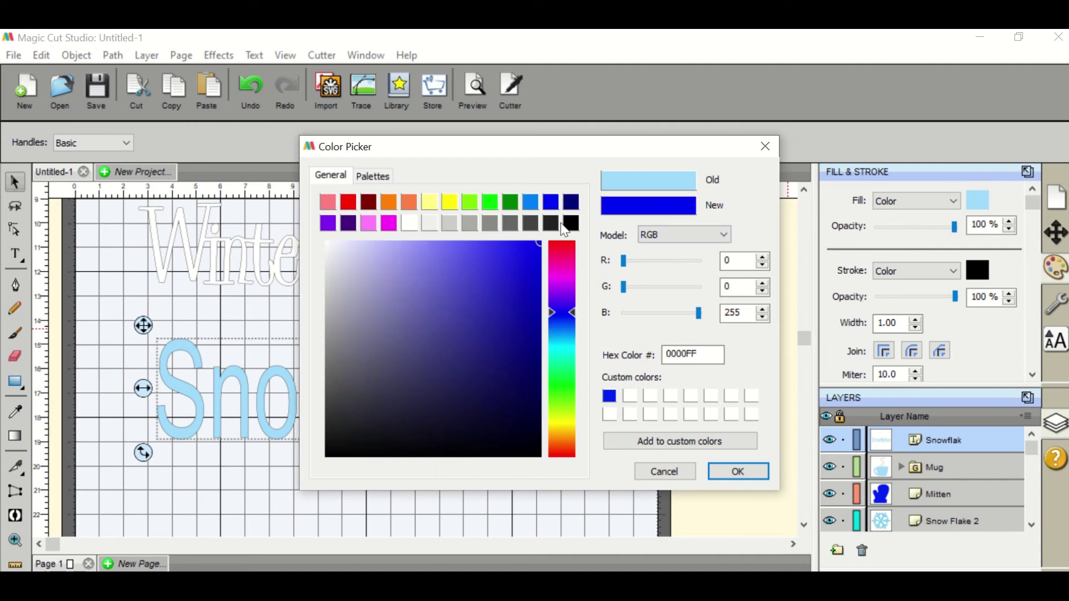
{"action": "left_click", "coordinate": [731, 478]}
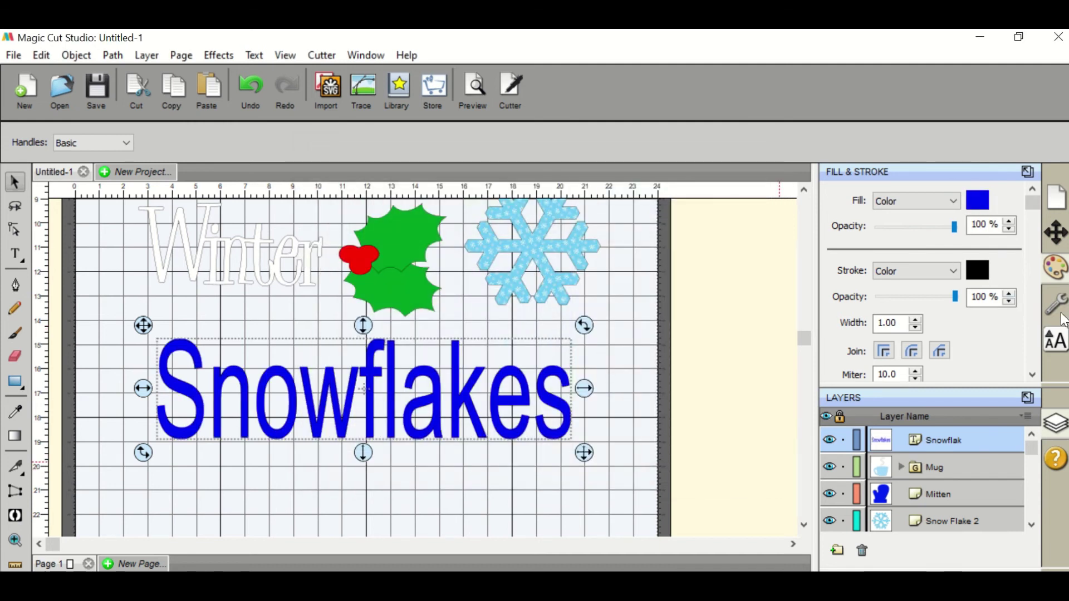
Preview fonts such as Castellar, Colonna MT and Comic Sans MS on the Snowflakes text.
{"action": "left_click", "coordinate": [1062, 344]}
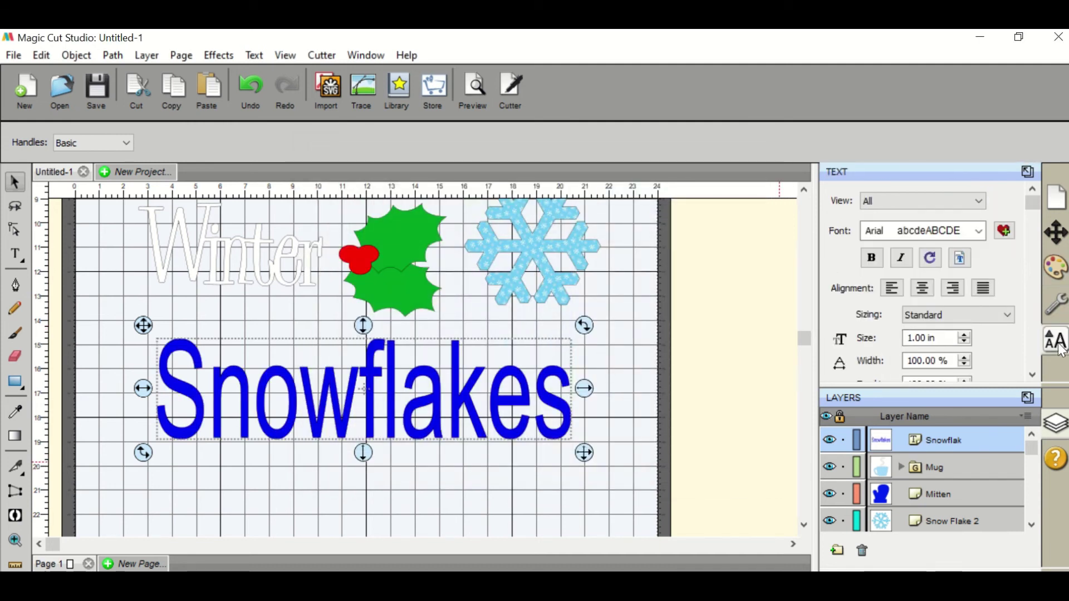
{"action": "left_click", "coordinate": [888, 228]}
{"action": "scroll", "coordinate": [890, 231], "scroll_direction": "down", "scroll_amount": 9}
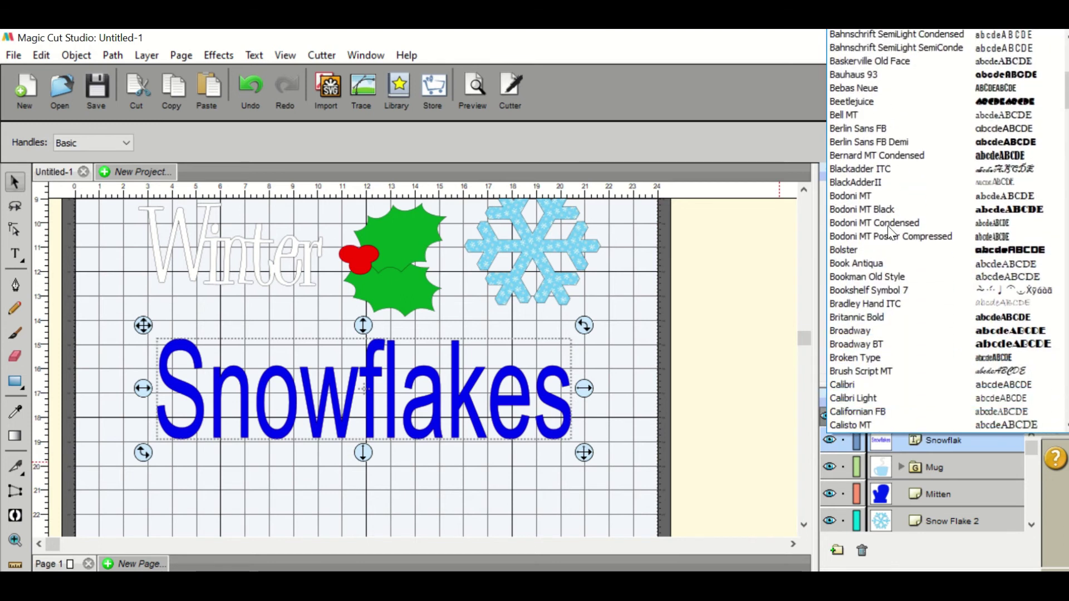
{"action": "left_click", "coordinate": [894, 329]}
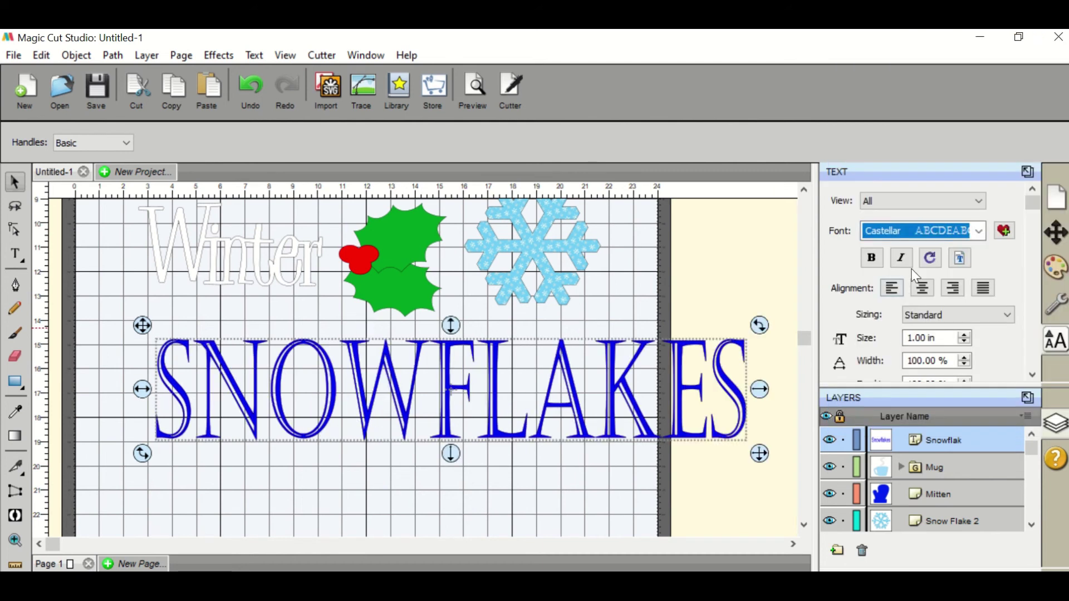
{"action": "key", "text": "Down"}
{"action": "key", "text": "Down"}
{"action": "key", "text": "Down"}
{"action": "key", "text": "Down"}
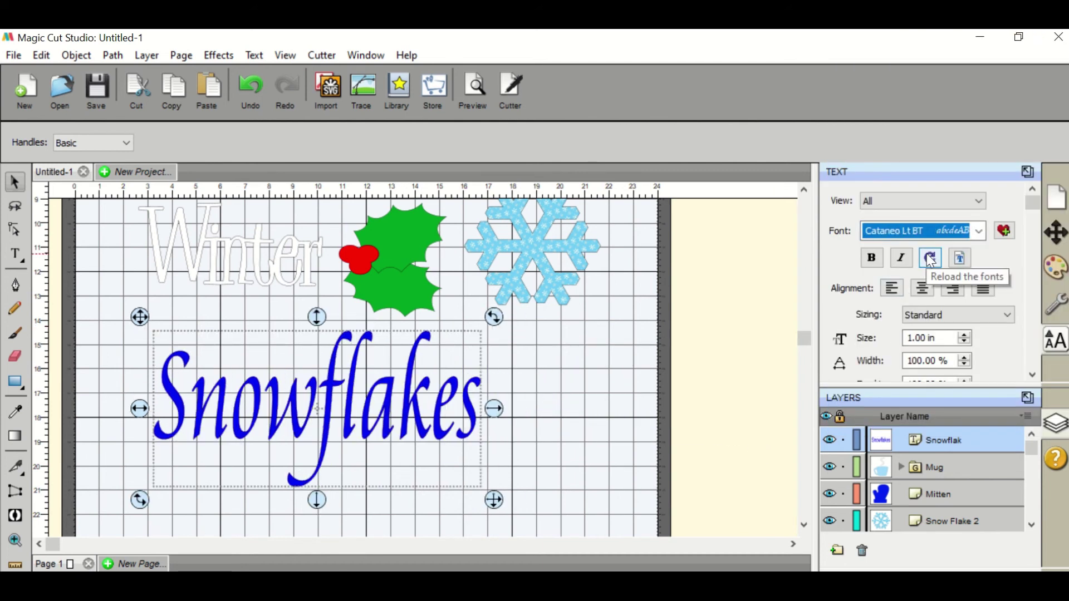
{"action": "key", "text": "Down"}
{"action": "key", "text": "Down"}
{"action": "key", "text": "Down"}
{"action": "key", "text": "Down"}
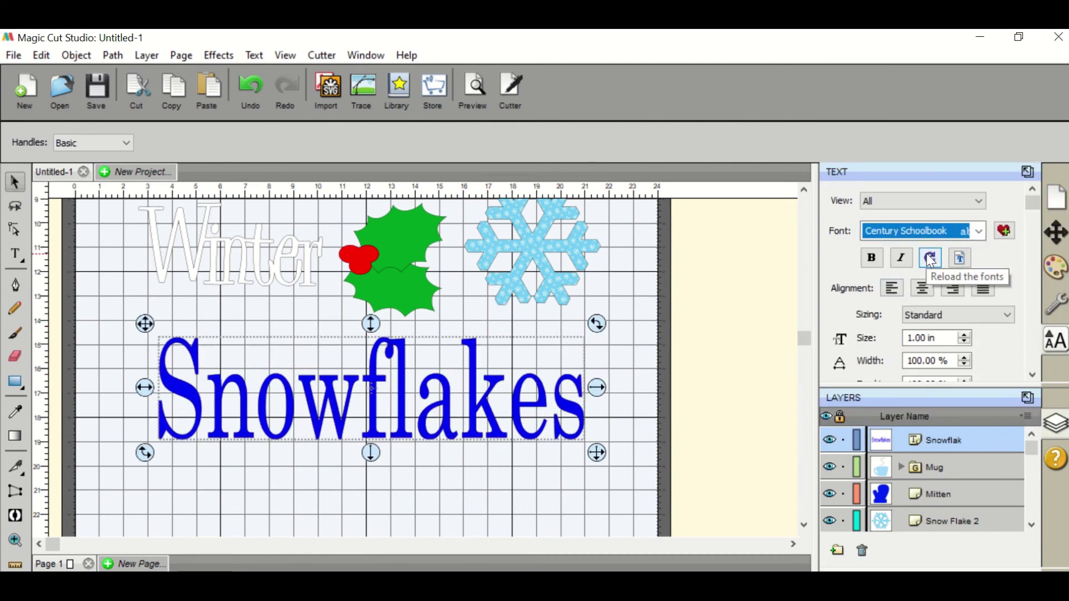
{"action": "key", "text": "Down"}
{"action": "key", "text": "Down"}
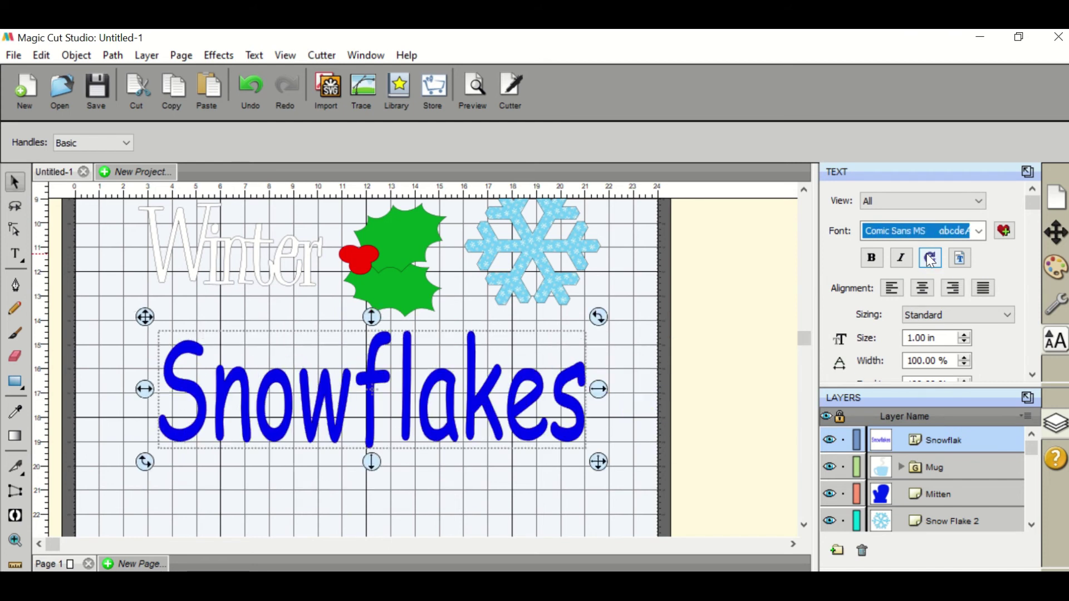
Set the Snowflakes font to ComixHeavy and nudge the text left and slightly up.
{"action": "key", "text": "Up"}
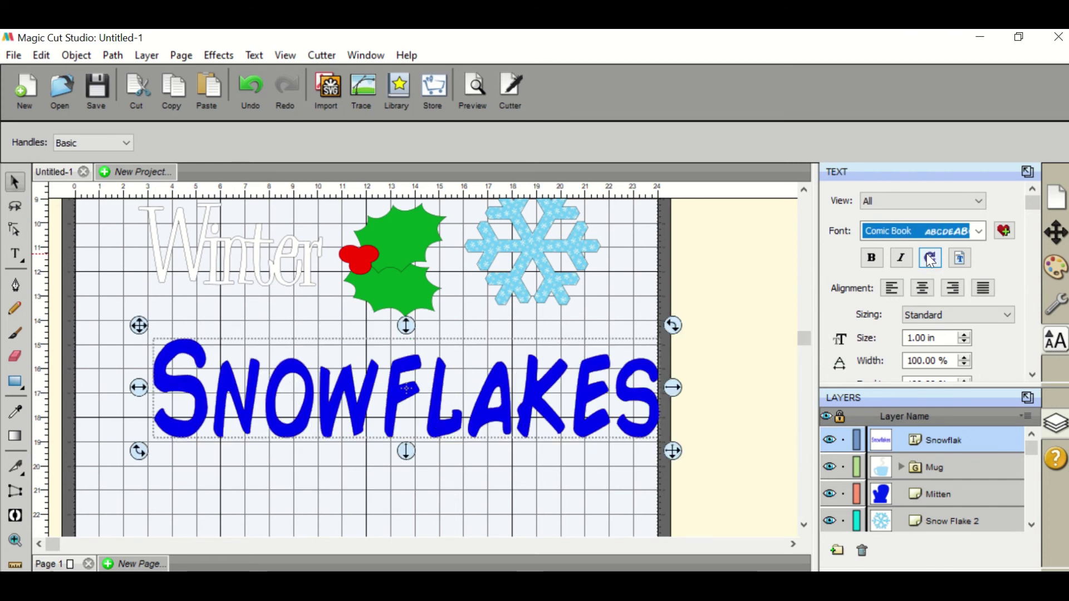
{"action": "key", "text": "Up"}
{"action": "key", "text": "Up"}
{"action": "key", "text": "Up"}
{"action": "key", "text": "Up"}
{"action": "key", "text": "Up"}
{"action": "key", "text": "Up"}
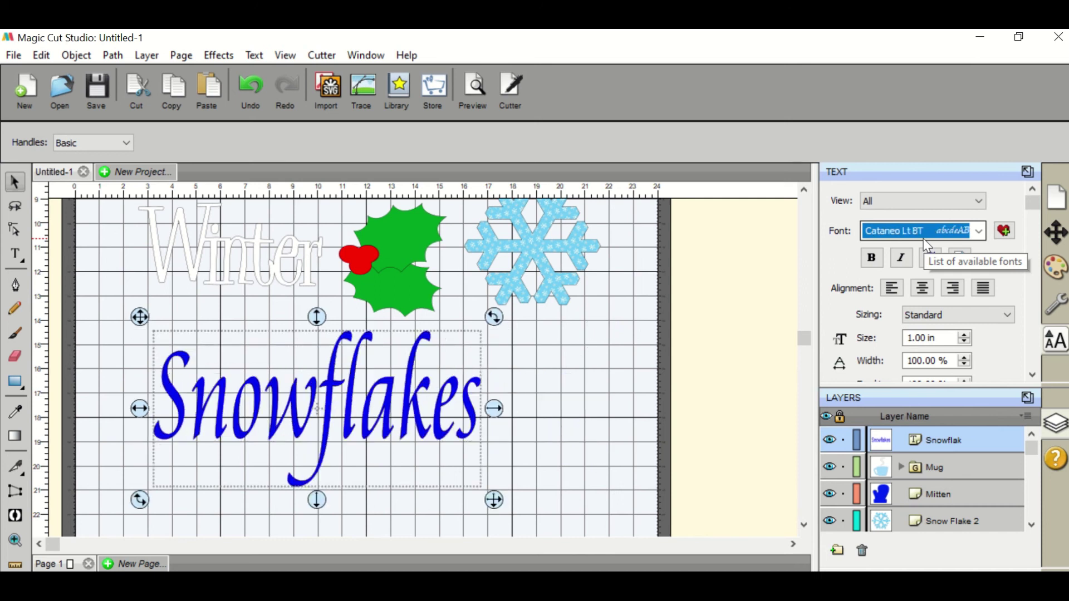
{"action": "key", "text": "Up"}
{"action": "key", "text": "Up"}
{"action": "key", "text": "Up"}
{"action": "key", "text": "Up"}
{"action": "key", "text": "Up"}
{"action": "key", "text": "Up"}
{"action": "key", "text": "Up"}
{"action": "key", "text": "Up"}
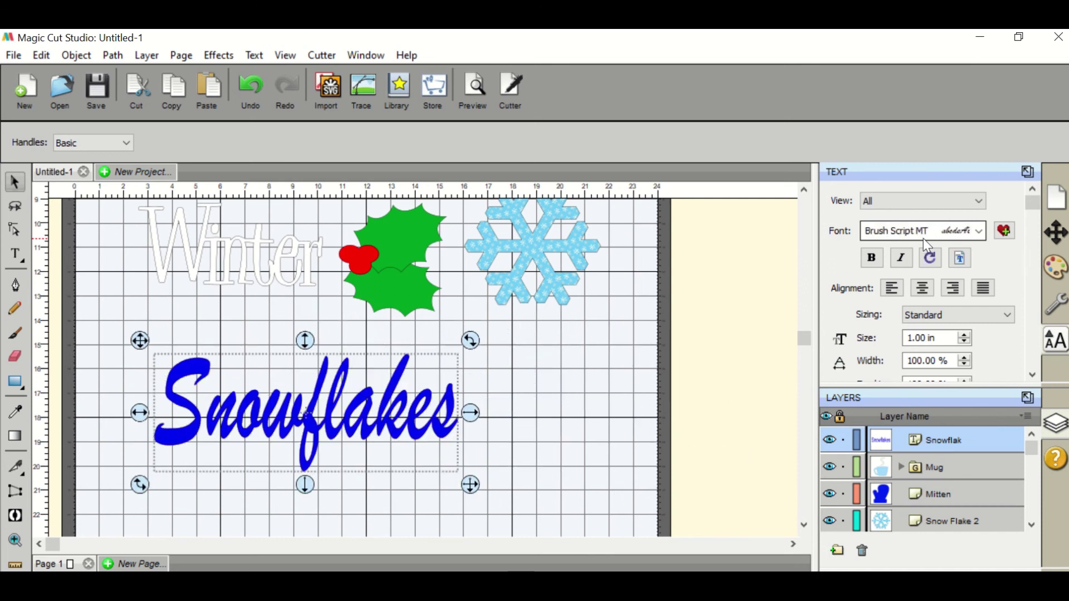
{"action": "left_click", "coordinate": [924, 238]}
{"action": "left_click", "coordinate": [947, 330]}
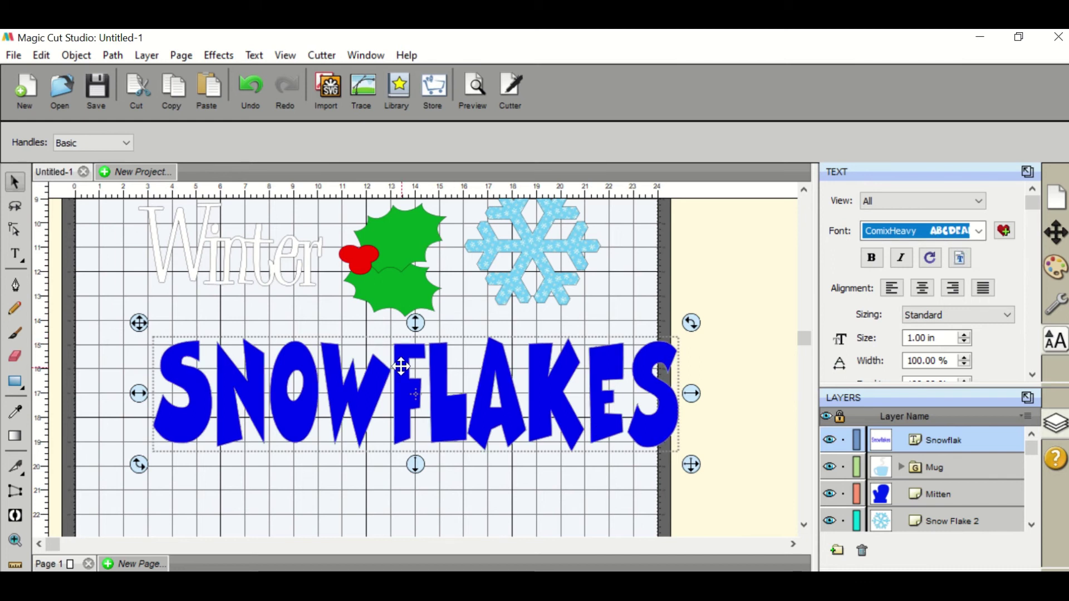
{"action": "left_click_drag", "start_coordinate": [684, 469], "coordinate": [616, 466]}
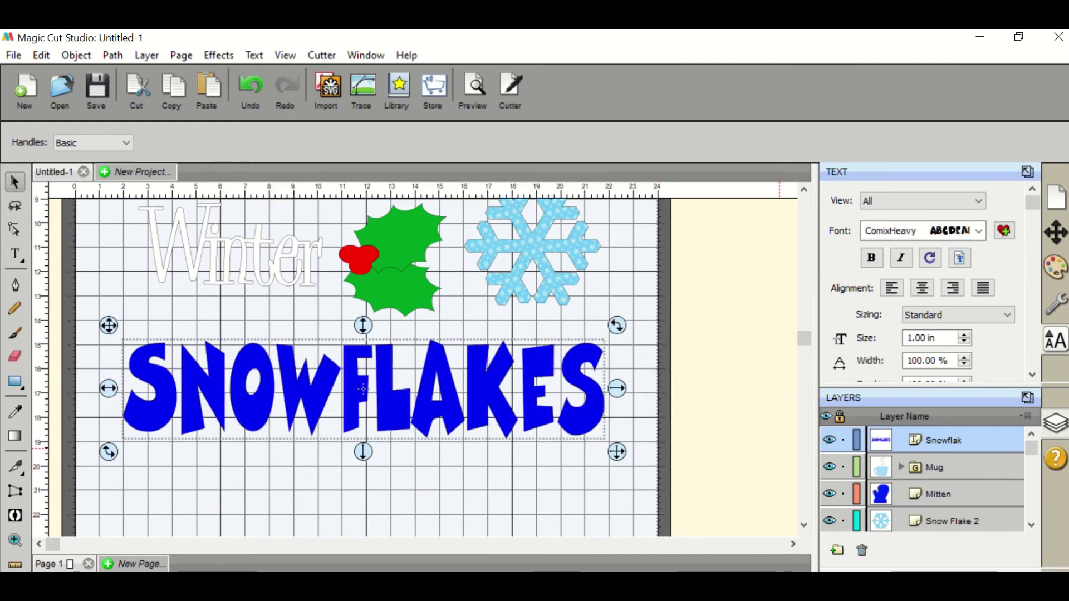
{"action": "left_click_drag", "start_coordinate": [498, 397], "coordinate": [499, 392]}
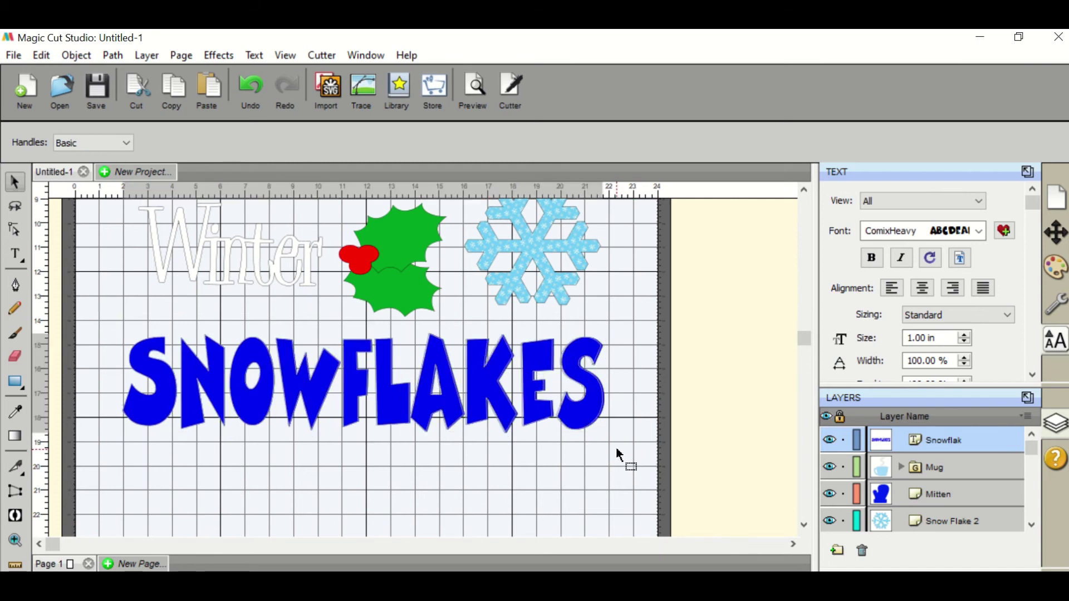
{"action": "left_click", "coordinate": [559, 473]}
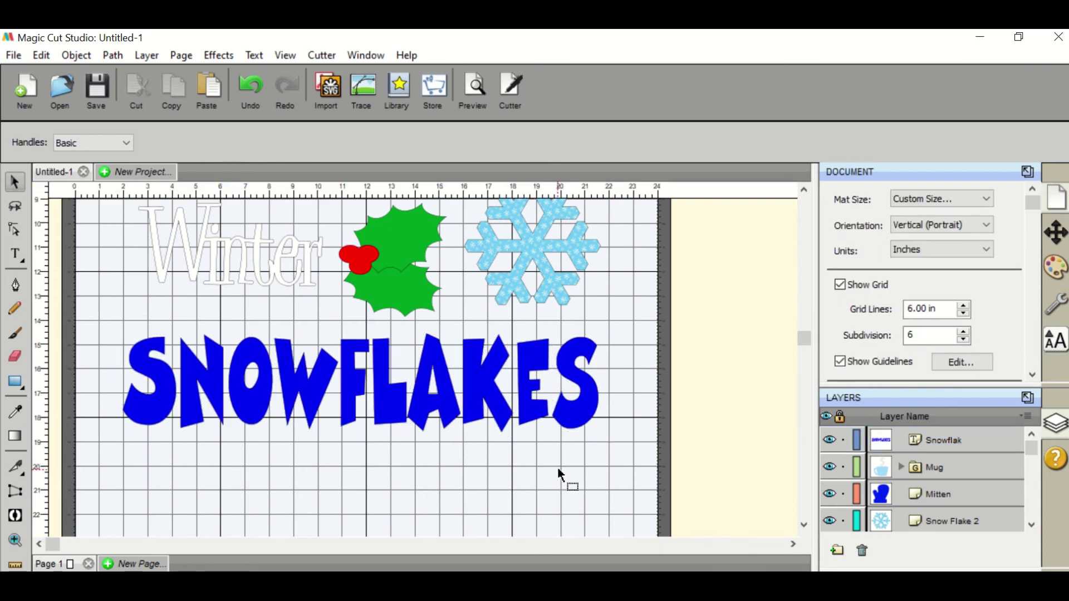
{"action": "left_click", "coordinate": [434, 394]}
{"action": "left_click", "coordinate": [612, 300]}
{"action": "scroll", "coordinate": [545, 353], "scroll_direction": "up", "scroll_amount": 2}
{"action": "scroll", "coordinate": [546, 353], "scroll_direction": "up", "scroll_amount": 3}
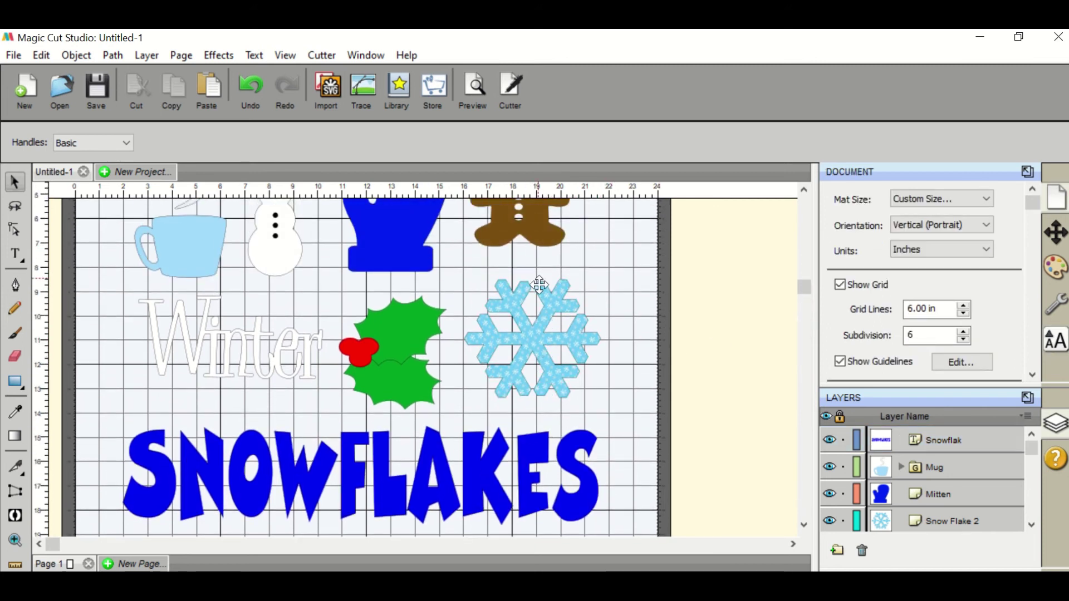
{"action": "left_click", "coordinate": [483, 79]}
{"action": "scroll", "coordinate": [592, 454], "scroll_direction": "up", "scroll_amount": 5}
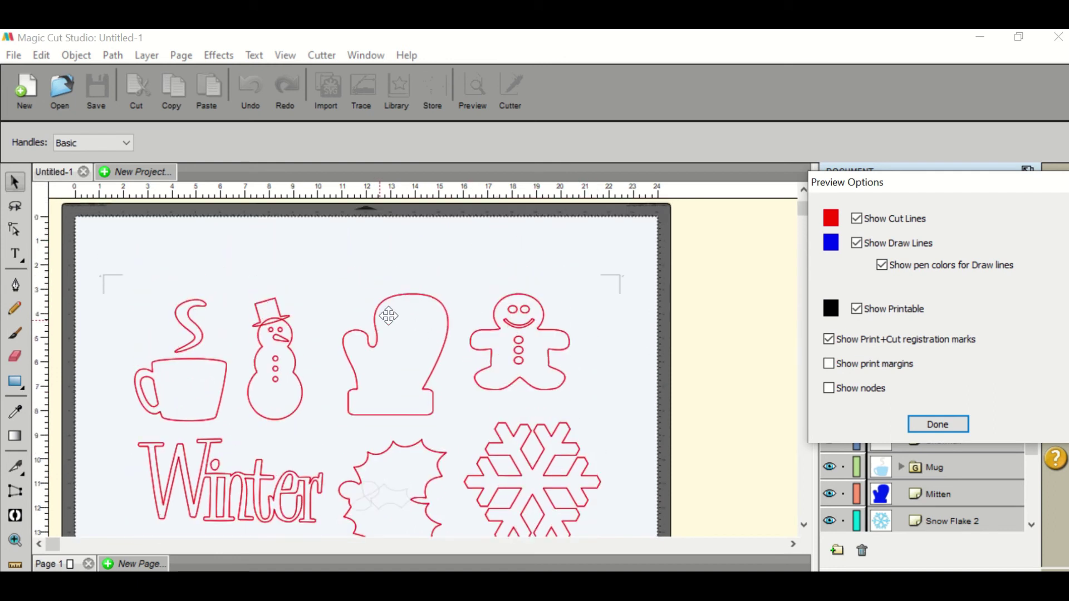
{"action": "scroll", "coordinate": [554, 341], "scroll_direction": "down", "scroll_amount": 3}
{"action": "scroll", "coordinate": [585, 353], "scroll_direction": "up", "scroll_amount": 3}
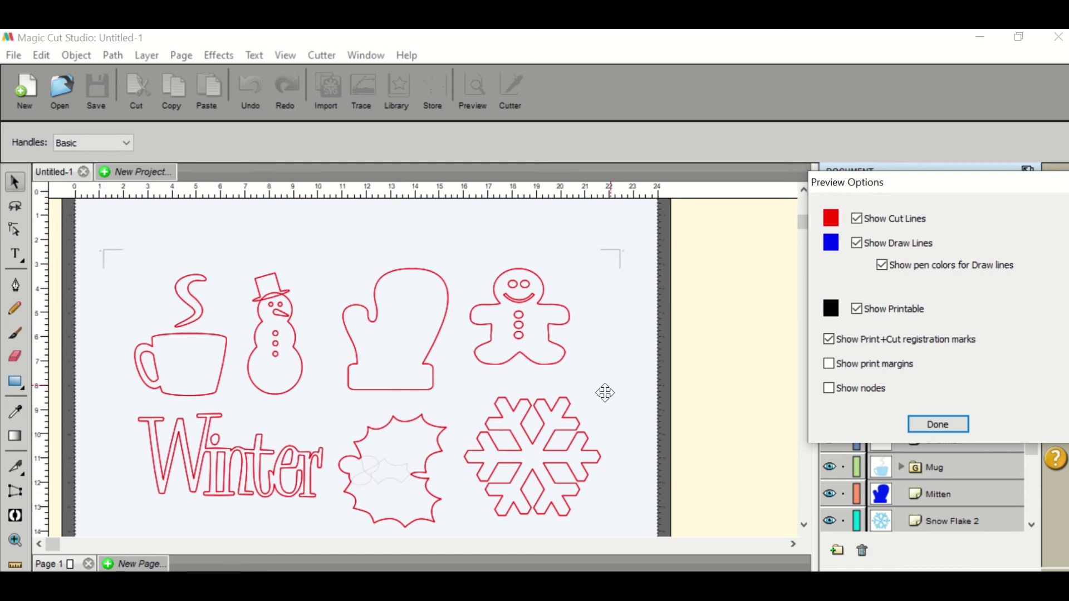
{"action": "scroll", "coordinate": [605, 399], "scroll_direction": "down", "scroll_amount": 3}
{"action": "scroll", "coordinate": [605, 414], "scroll_direction": "down", "scroll_amount": 3}
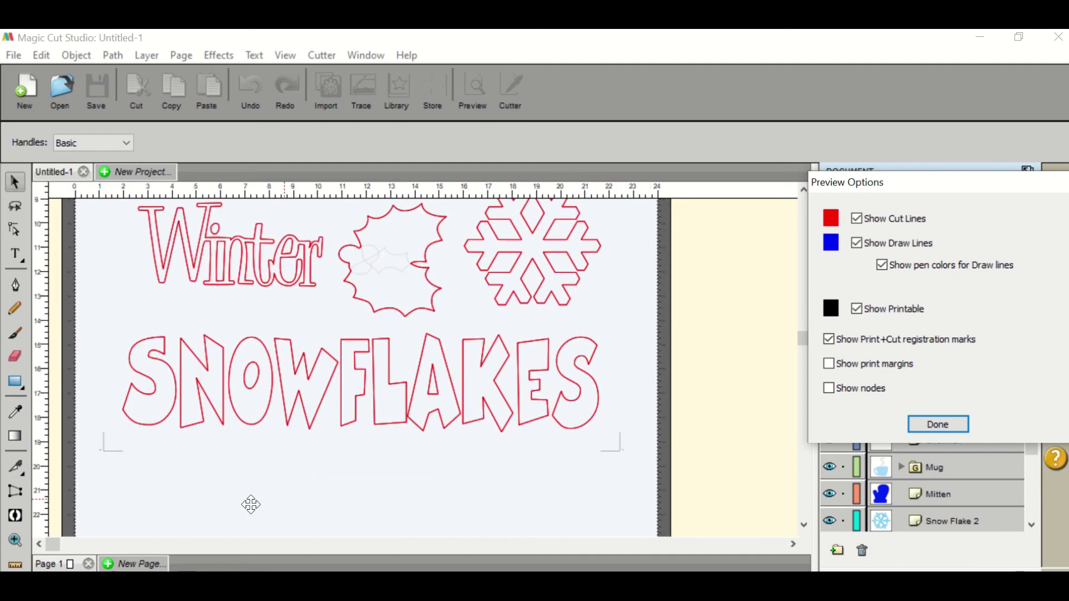
{"action": "left_click", "coordinate": [938, 424]}
{"action": "scroll", "coordinate": [684, 340], "scroll_direction": "up", "scroll_amount": 2}
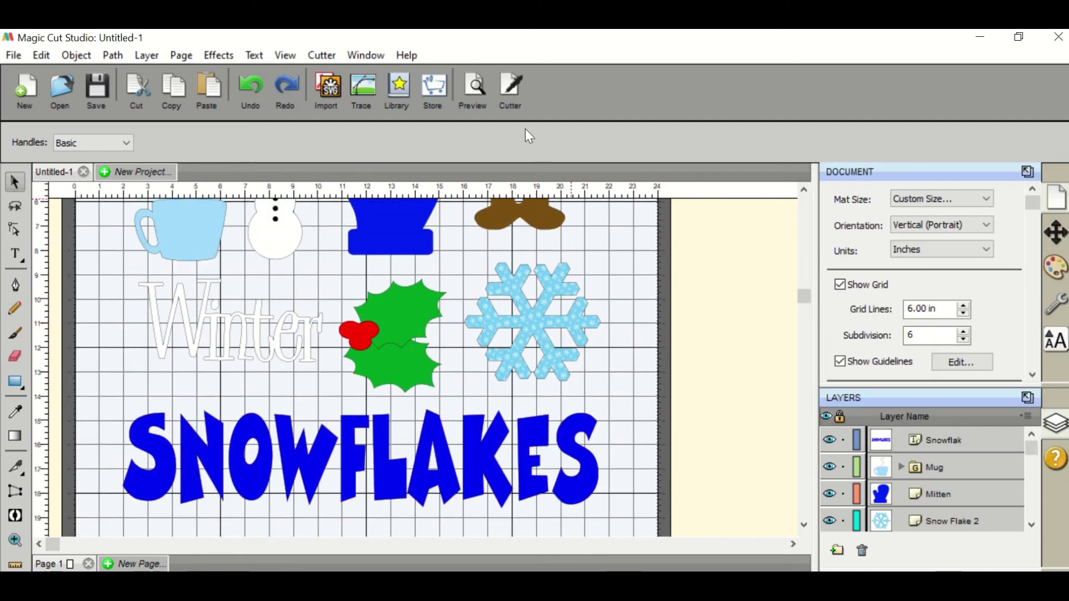
Start a Print+Cut job from the Cutter settings and select the Canon TM-205 printer.
{"action": "left_click", "coordinate": [514, 88]}
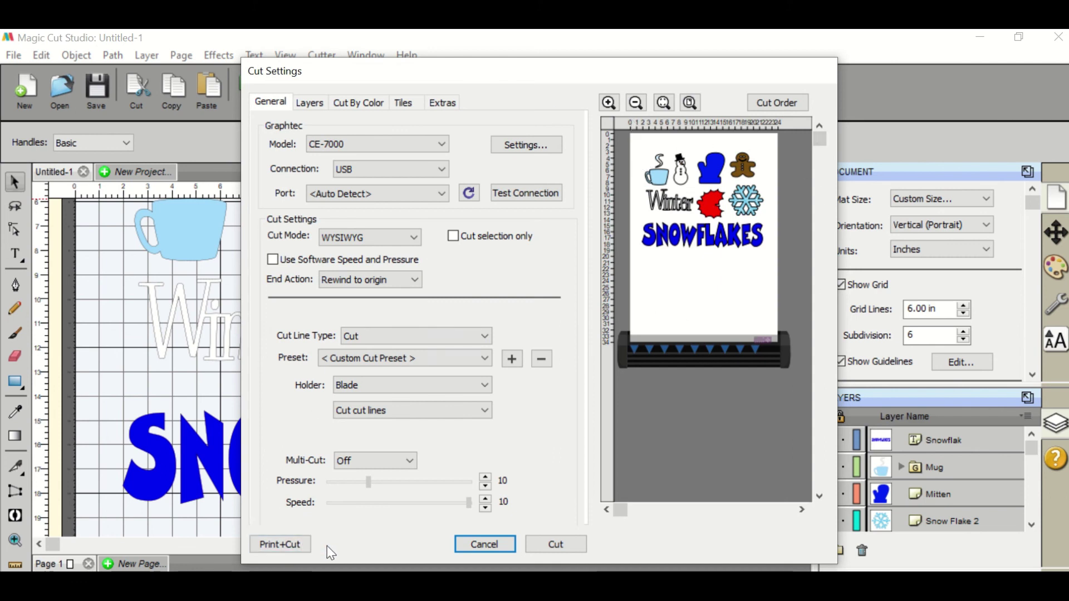
{"action": "left_click", "coordinate": [263, 545]}
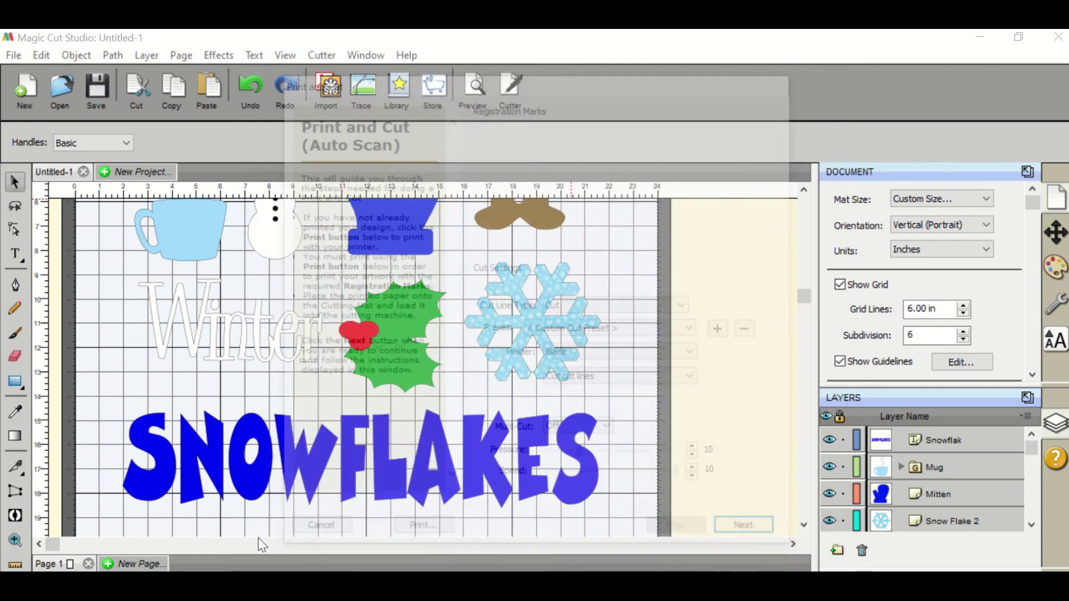
{"action": "left_click", "coordinate": [422, 534]}
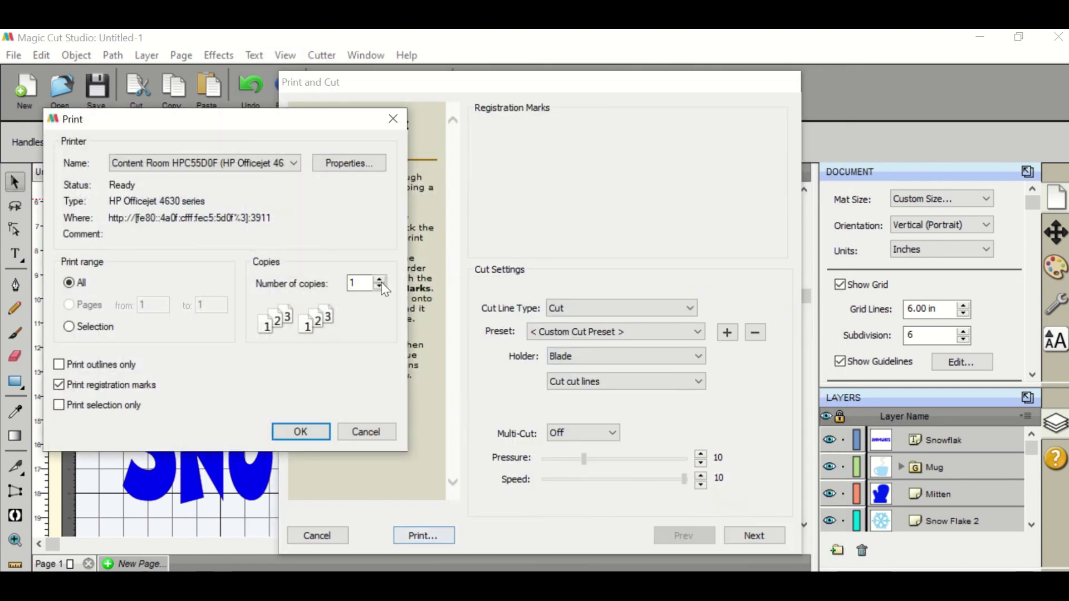
{"action": "left_click", "coordinate": [215, 159]}
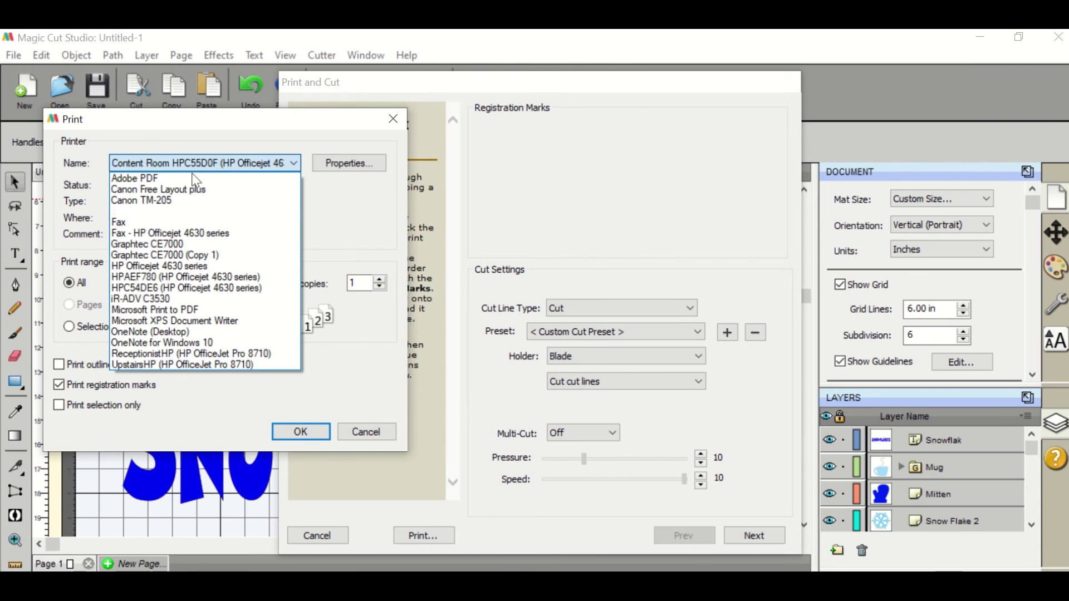
{"action": "left_click", "coordinate": [168, 199]}
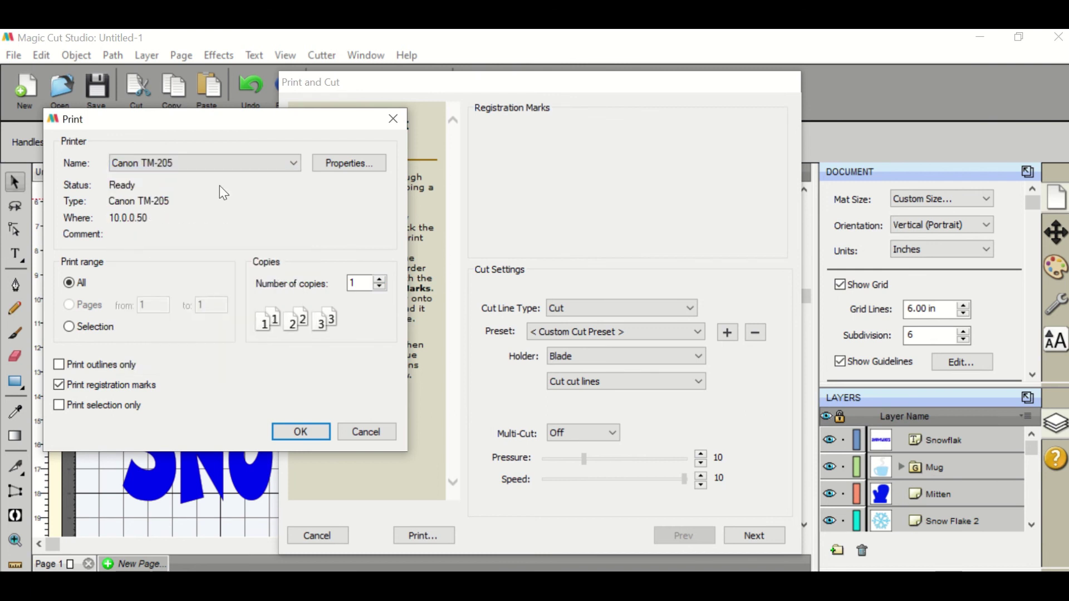
Choose ISO A1 as the page size in the Canon TM-205 Page Setup properties.
{"action": "left_click", "coordinate": [320, 171]}
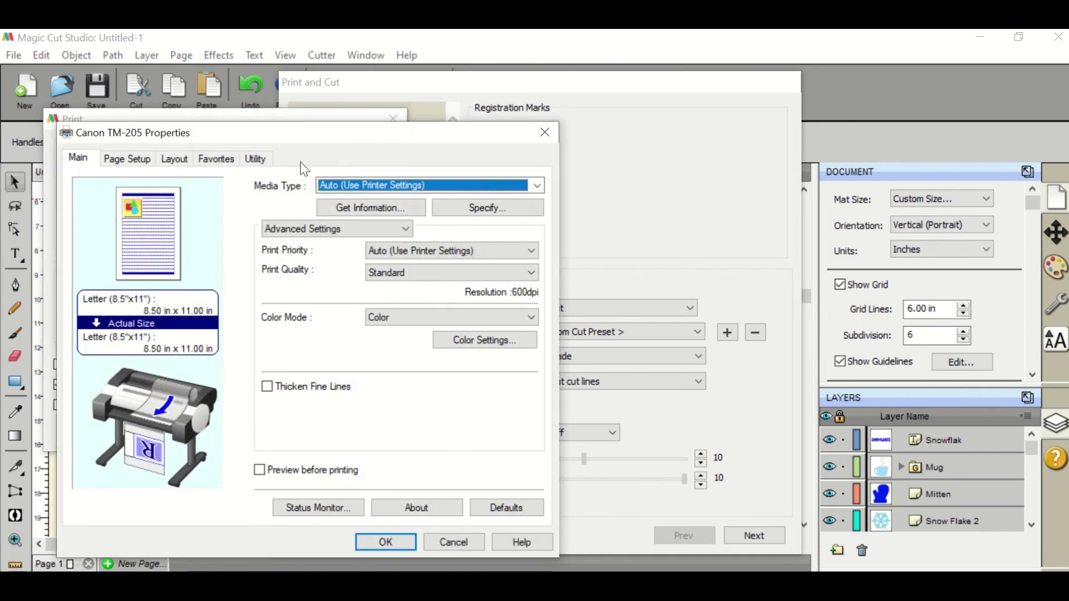
{"action": "left_click", "coordinate": [123, 159]}
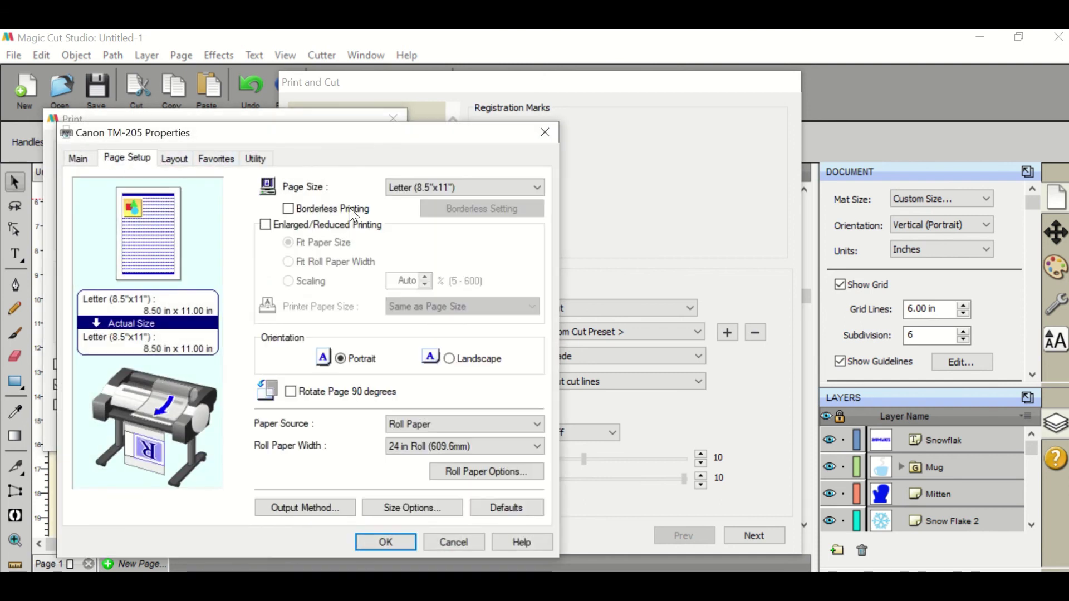
{"action": "left_click", "coordinate": [463, 182]}
{"action": "mouse_move", "coordinate": [461, 212]}
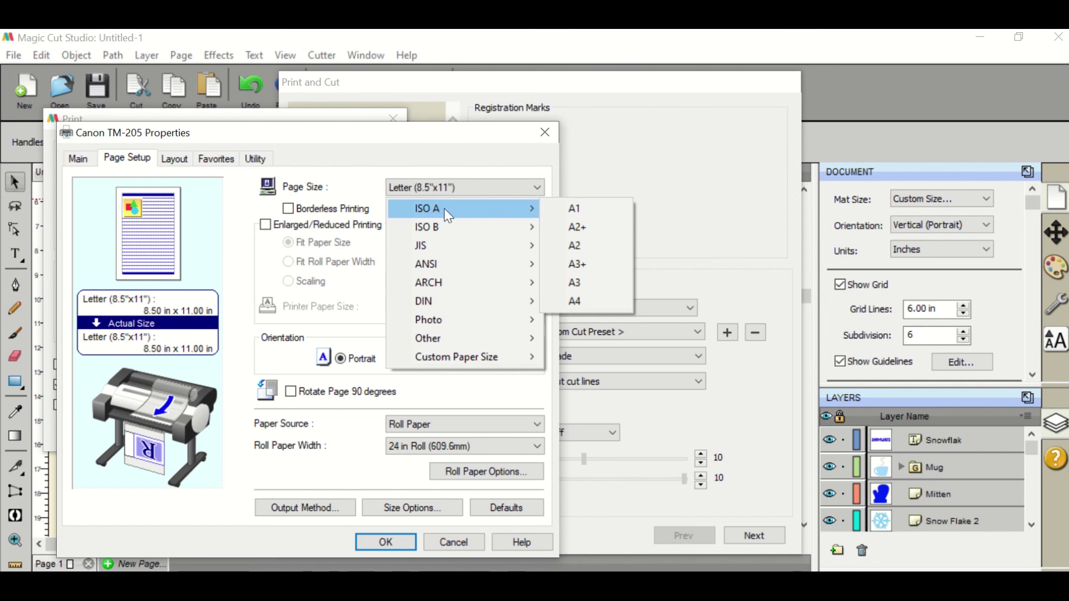
{"action": "left_click", "coordinate": [559, 214]}
Keep A1 after rechecking the size list, review the Layout tab, and confirm the properties.
{"action": "left_click", "coordinate": [502, 188]}
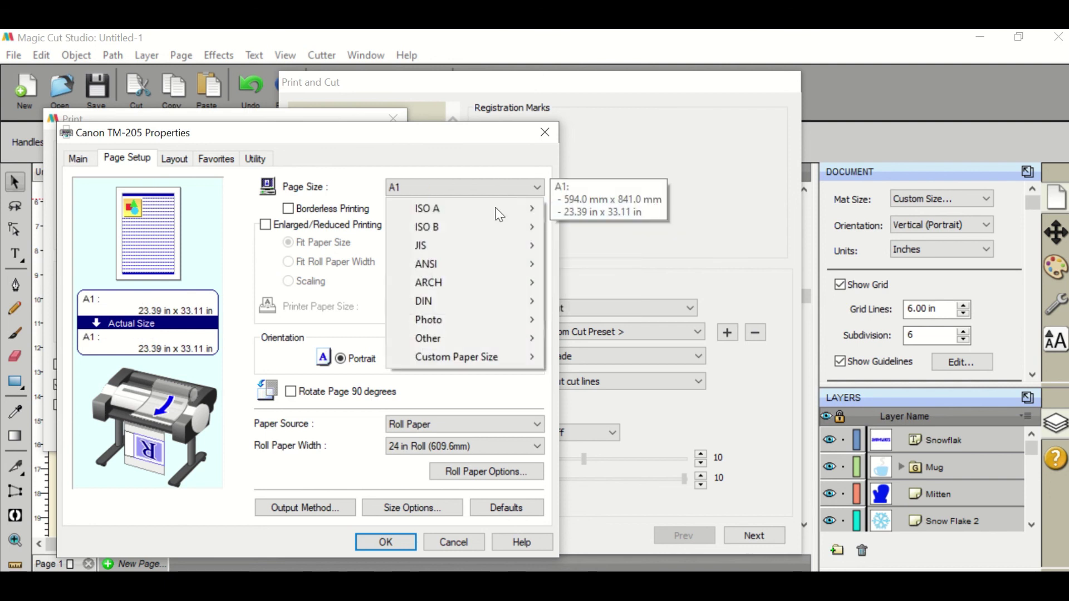
{"action": "mouse_move", "coordinate": [488, 282]}
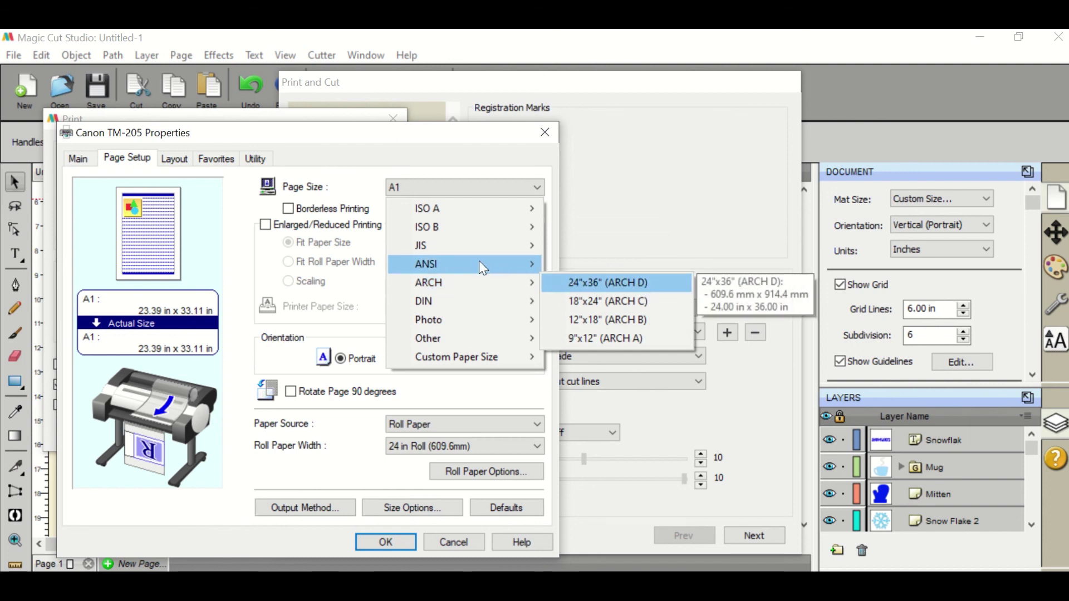
{"action": "mouse_move", "coordinate": [485, 208]}
{"action": "left_click", "coordinate": [601, 211]}
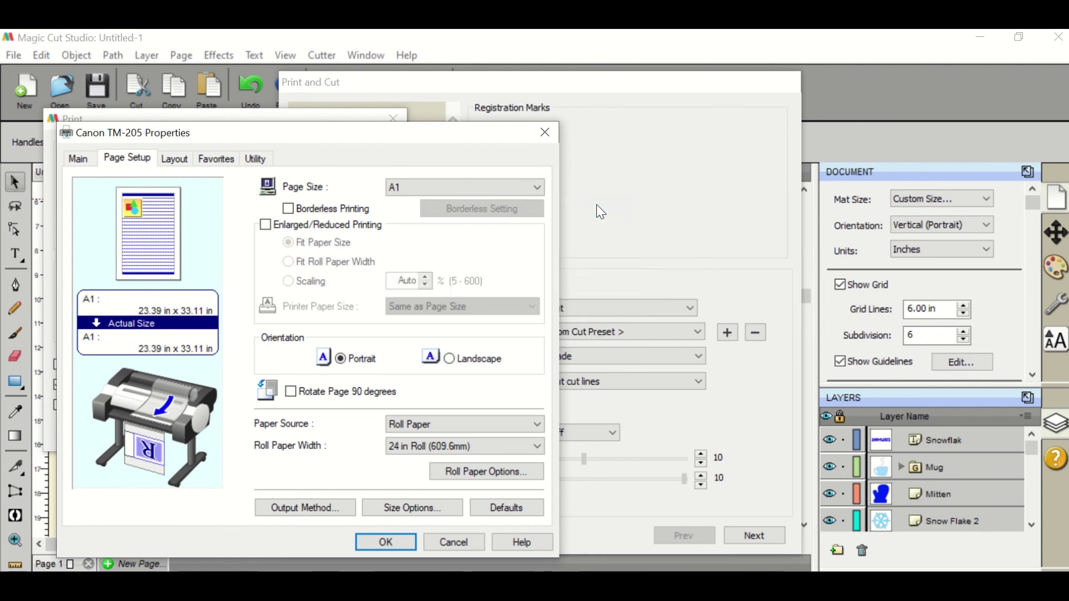
{"action": "left_click", "coordinate": [184, 160]}
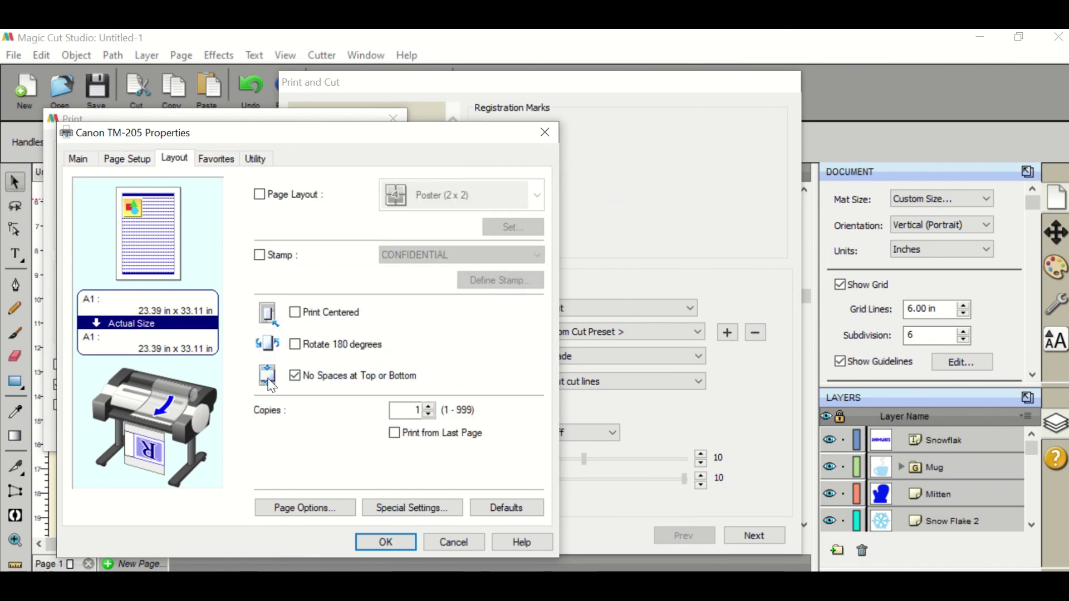
{"action": "left_click", "coordinate": [77, 160]}
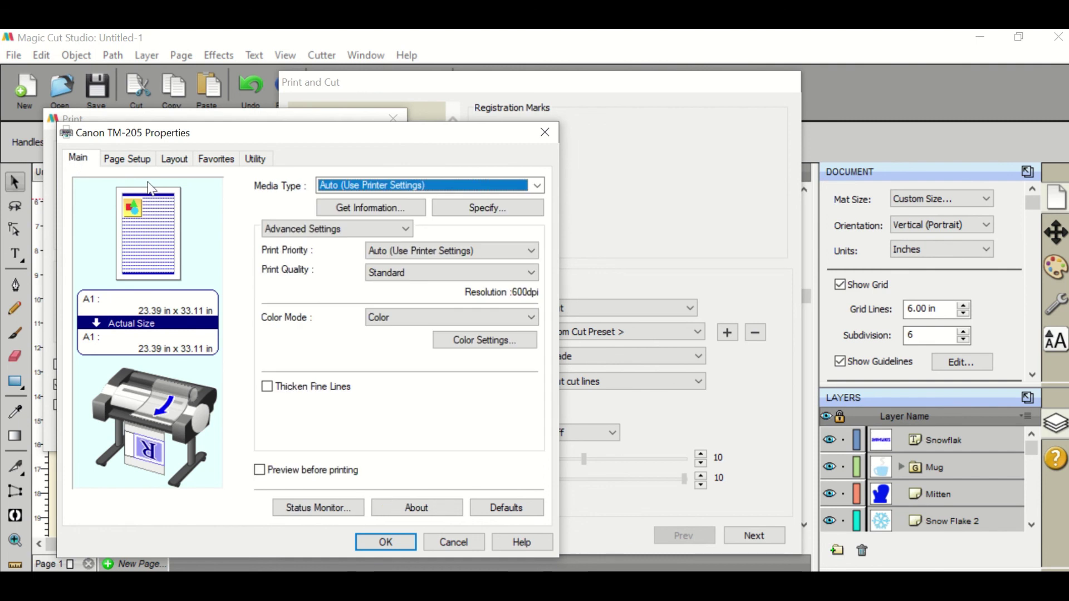
{"action": "left_click", "coordinate": [370, 545]}
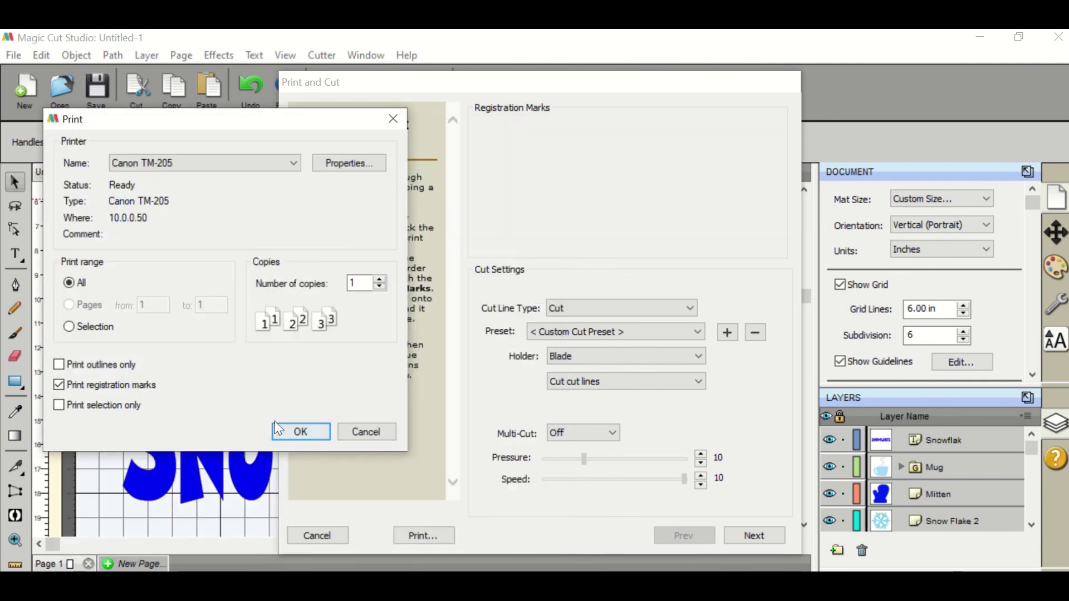
Print the artwork with registration marks to the Canon TM-205 and close its status window.
{"action": "left_click", "coordinate": [295, 436]}
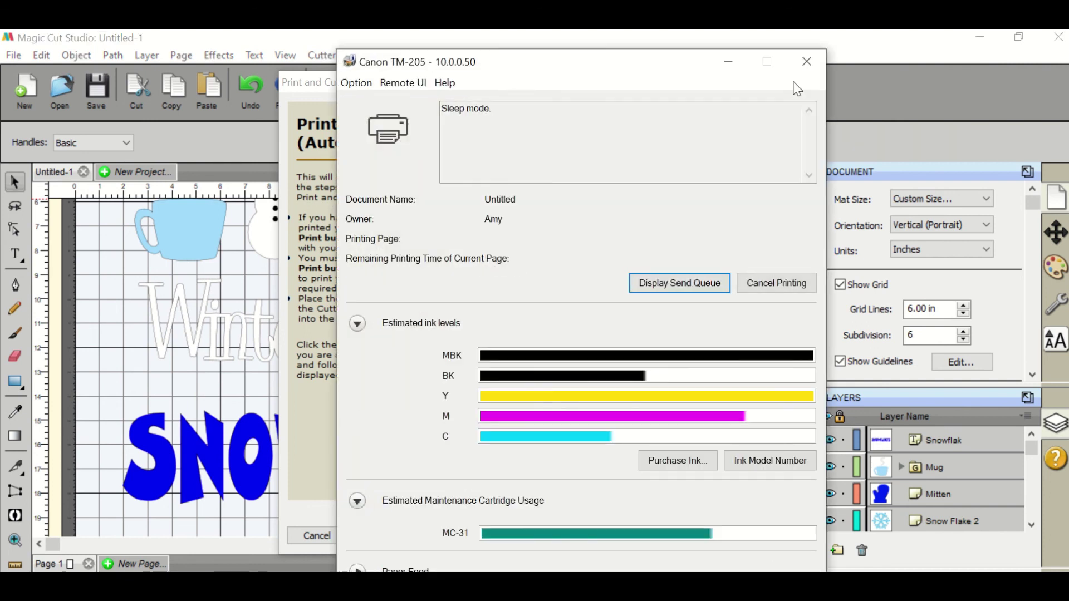
{"action": "left_click", "coordinate": [807, 61]}
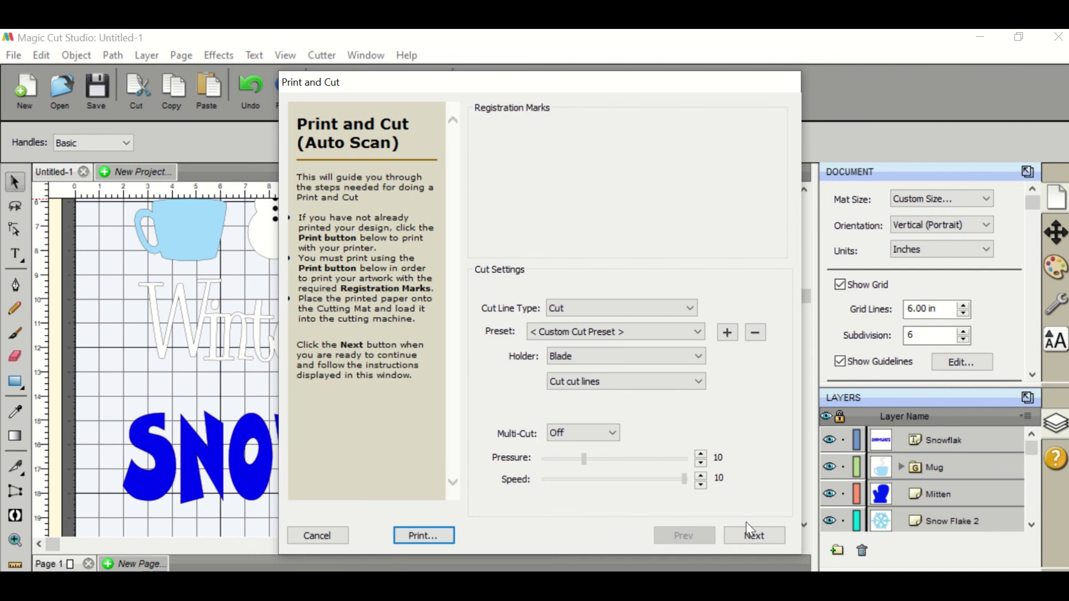